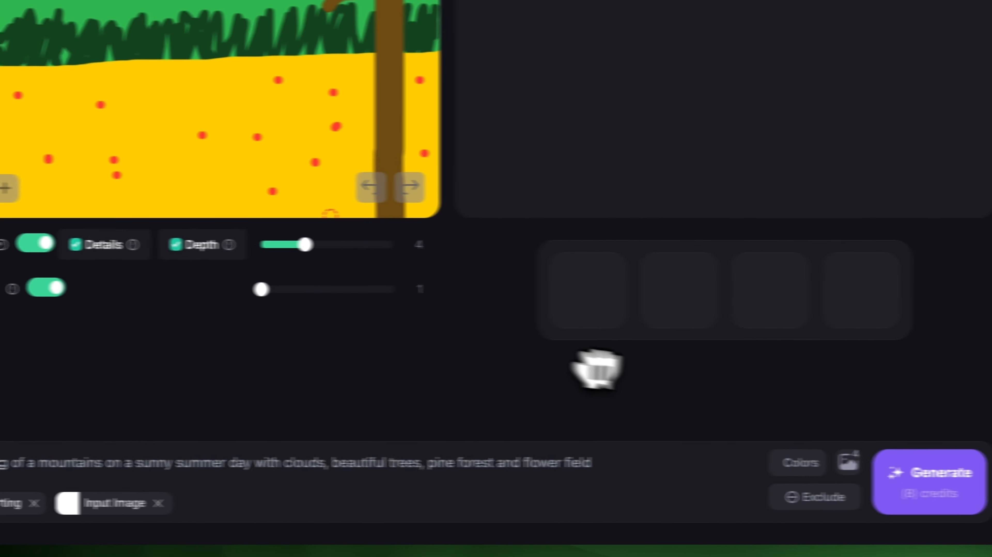
Step: Generate oil painting images from the mountain landscape sketch and review the four variations
{"action": "left_click", "coordinate": [936, 487]}
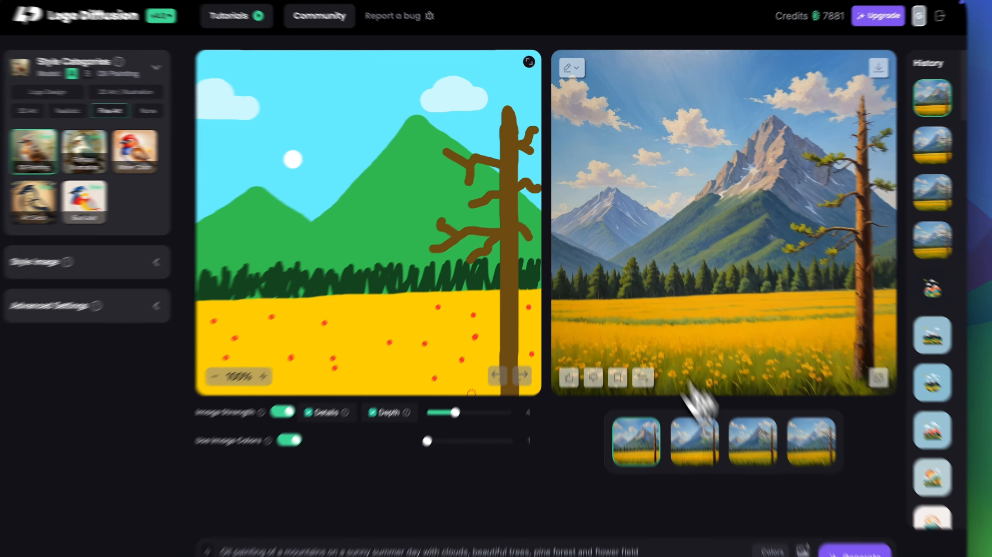
{"action": "left_click", "coordinate": [688, 410]}
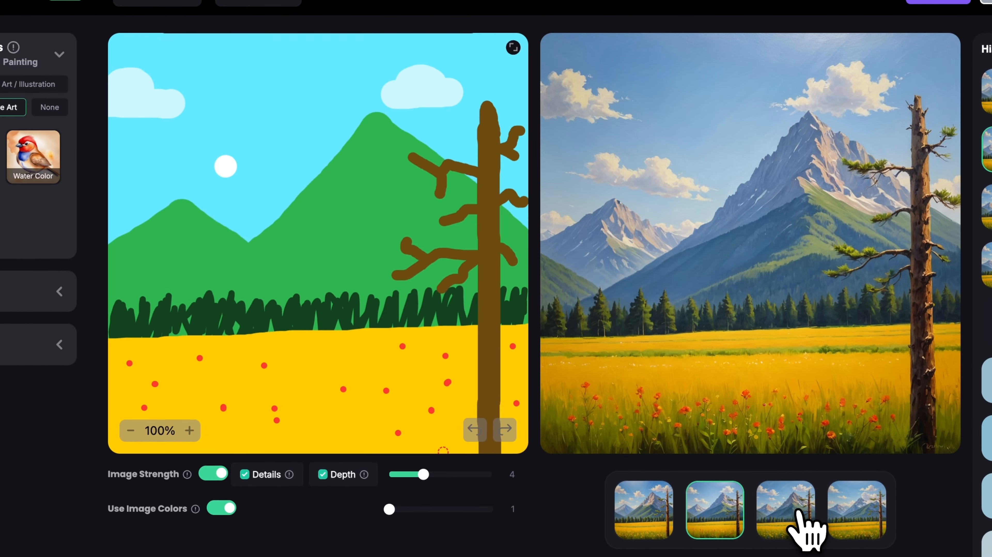
{"action": "left_click", "coordinate": [800, 515]}
{"action": "left_click", "coordinate": [856, 515]}
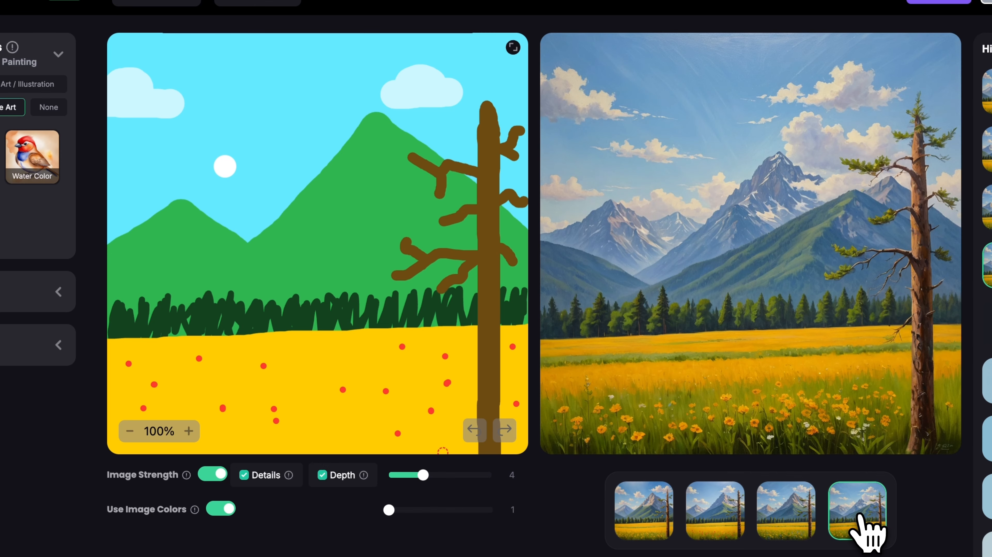
{"action": "left_click", "coordinate": [795, 529]}
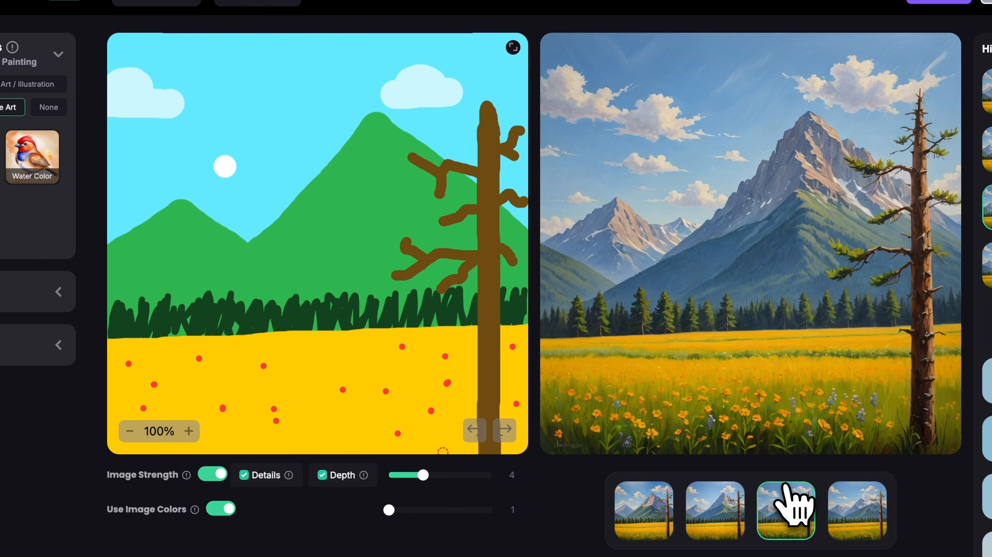
{"action": "left_click", "coordinate": [706, 507]}
{"action": "left_click", "coordinate": [799, 515]}
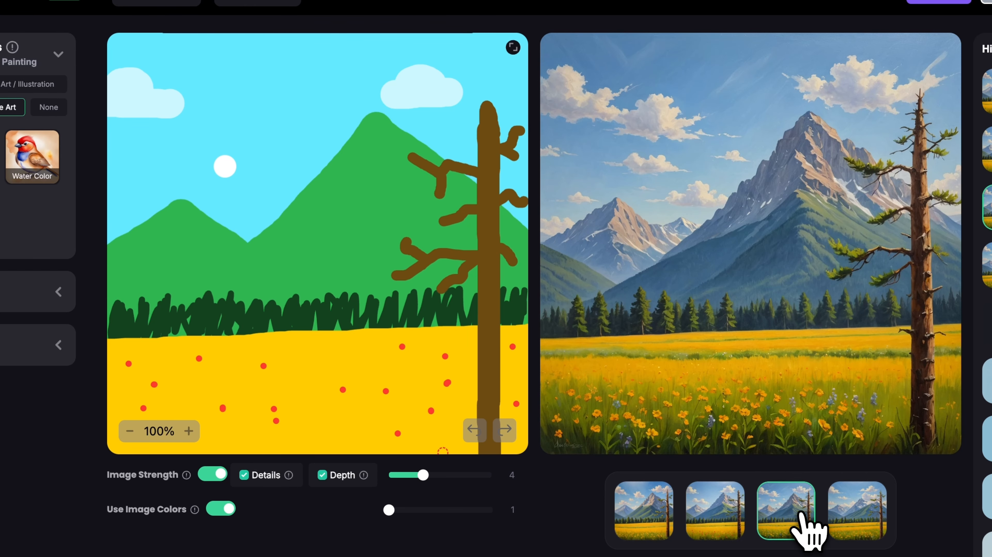
{"action": "left_click", "coordinate": [860, 527]}
{"action": "left_click", "coordinate": [655, 533]}
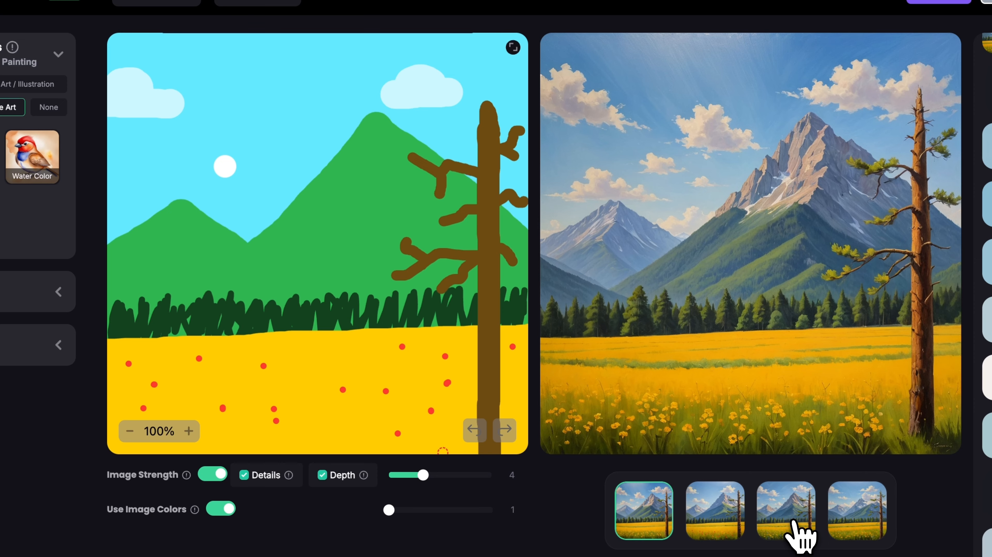
{"action": "left_click", "coordinate": [734, 530]}
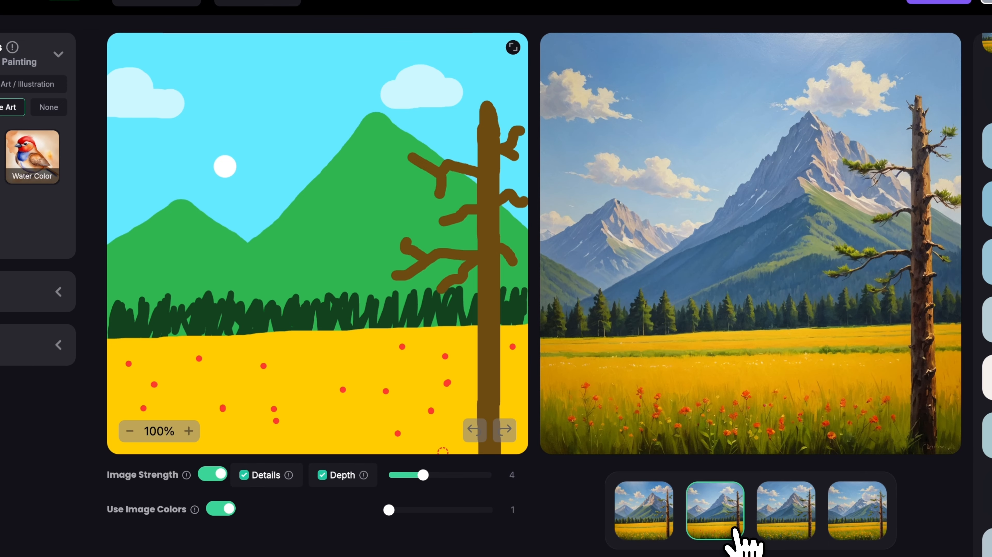
Step: Enlarge an oil painting result and compare it with the input sketch using the comparison slider
{"action": "left_click", "coordinate": [738, 328]}
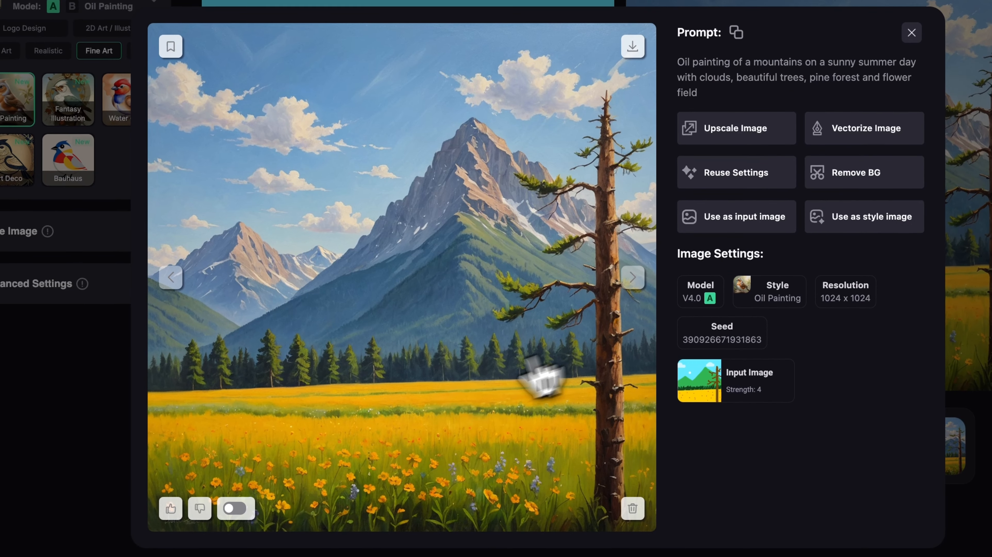
{"action": "left_click", "coordinate": [235, 509]}
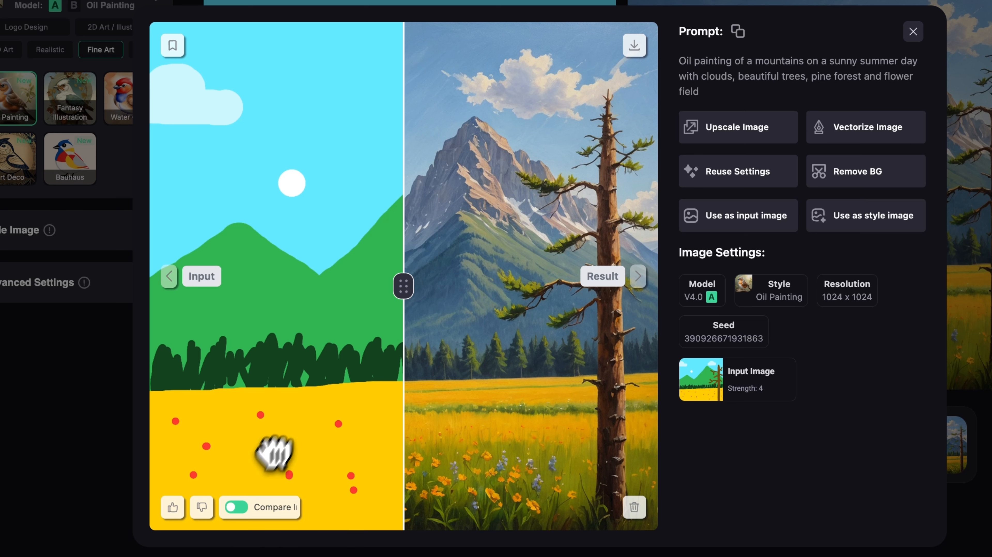
{"action": "mouse_move", "coordinate": [404, 287]}
{"action": "left_mouse_down"}
{"action": "mouse_move", "coordinate": [262, 308]}
{"action": "mouse_move", "coordinate": [213, 299]}
{"action": "mouse_move", "coordinate": [149, 318]}
{"action": "mouse_move", "coordinate": [171, 306]}
{"action": "mouse_move", "coordinate": [263, 308]}
{"action": "mouse_move", "coordinate": [390, 289]}
{"action": "mouse_move", "coordinate": [592, 288]}
{"action": "left_mouse_up"}
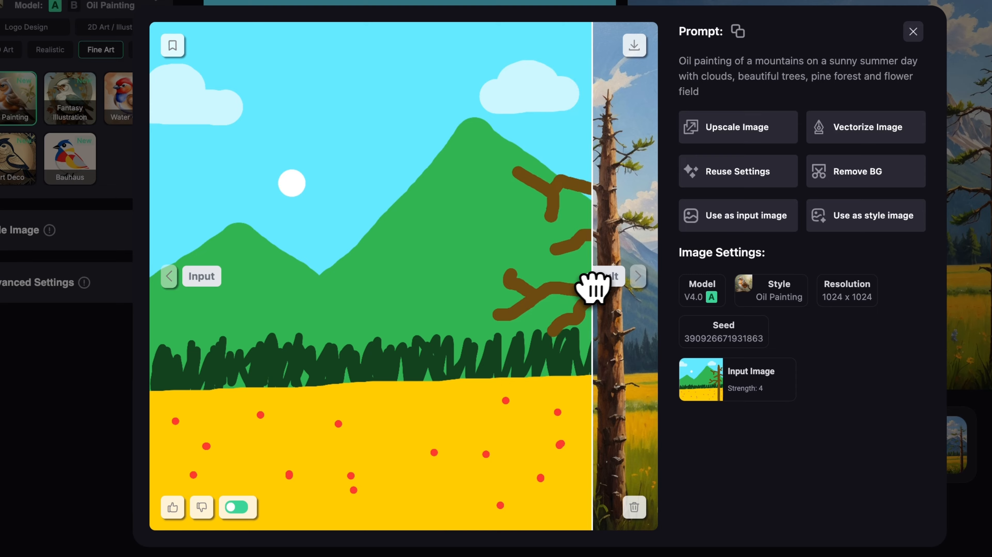
{"action": "key", "text": "Escape"}
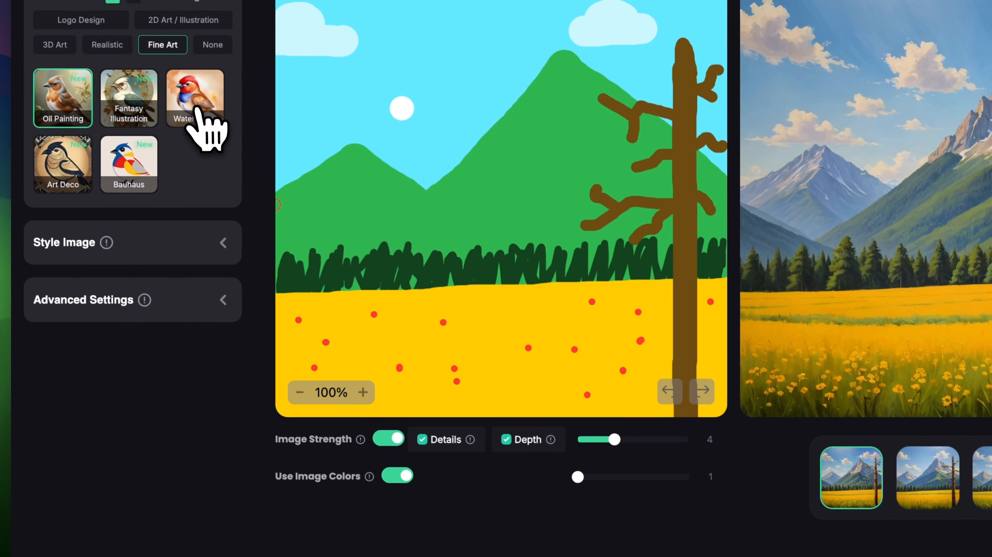
Step: Apply the Water Color style and replace "Oil painting" in the prompt with "Water color painting"
{"action": "left_click", "coordinate": [199, 113]}
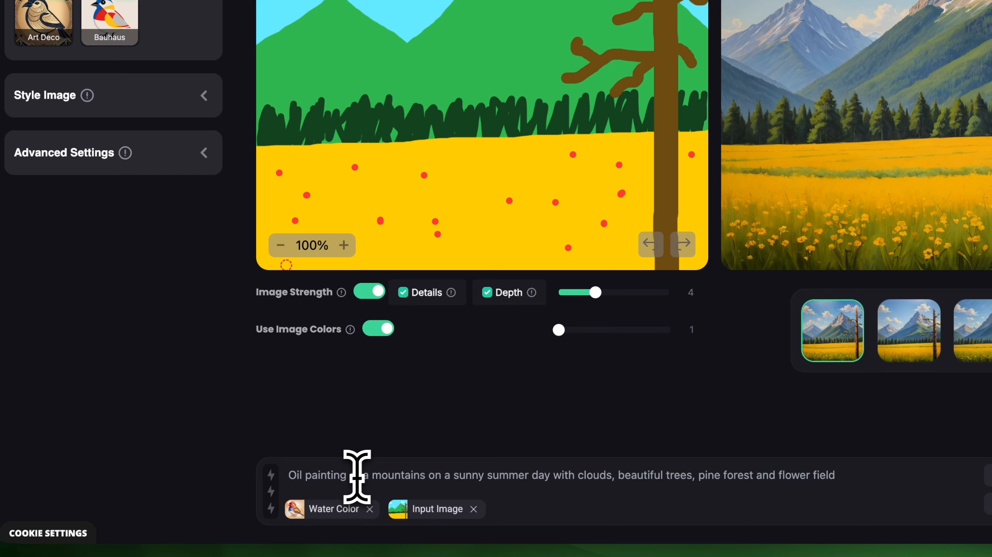
{"action": "left_click_drag", "start_coordinate": [354, 472], "coordinate": [279, 473]}
{"action": "type", "text": "Water color"}
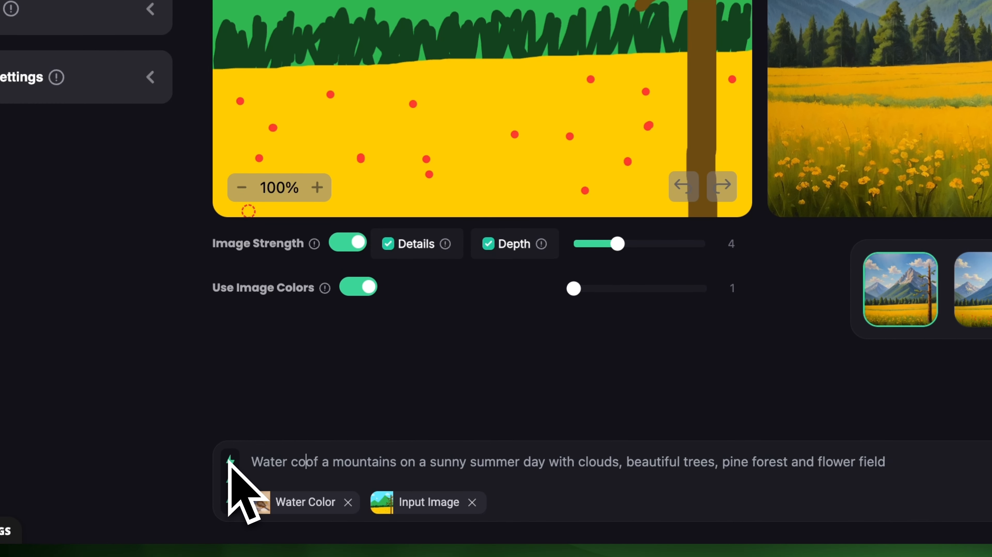
{"action": "type", "text": " painting"}
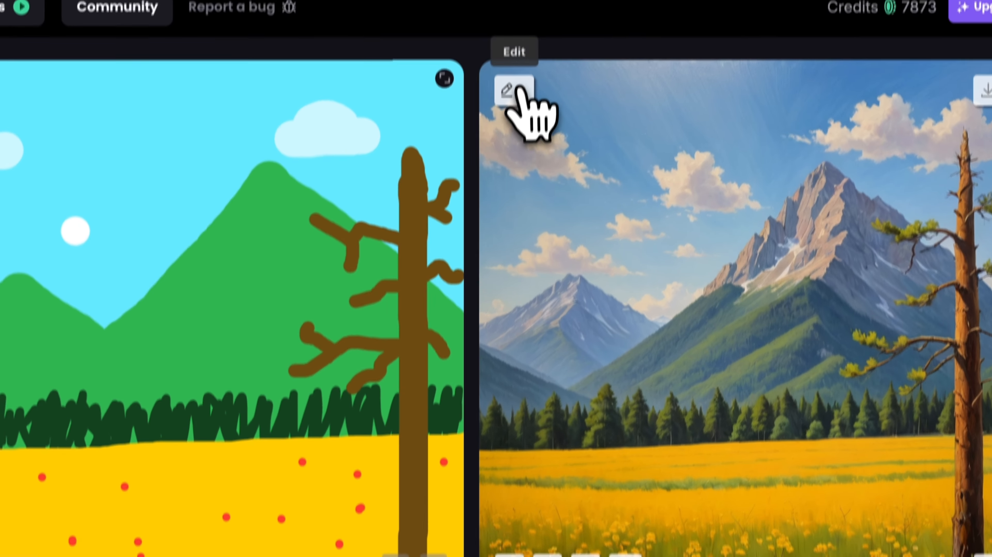
Step: Use the first oil painting result as the input image and generate the watercolor versions
{"action": "left_click", "coordinate": [515, 100]}
{"action": "left_click", "coordinate": [603, 201]}
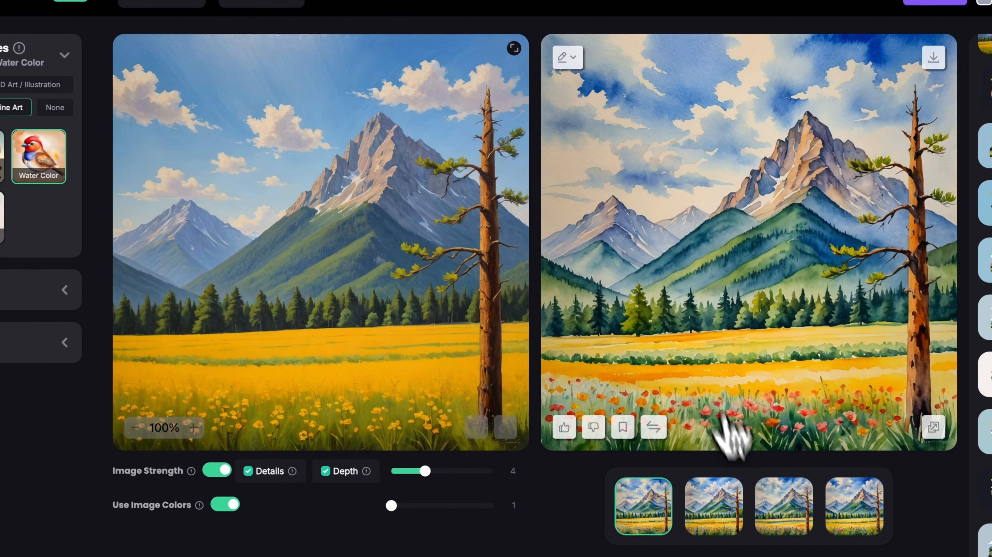
Step: Review the four generated watercolor variations of the mountain landscape
{"action": "left_click", "coordinate": [691, 404]}
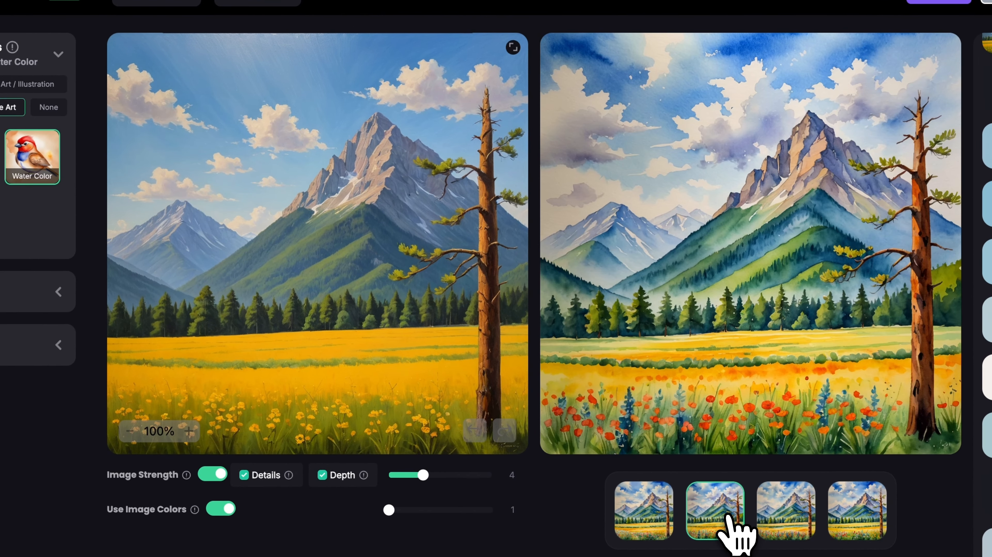
{"action": "left_click", "coordinate": [787, 517]}
{"action": "left_click", "coordinate": [866, 516]}
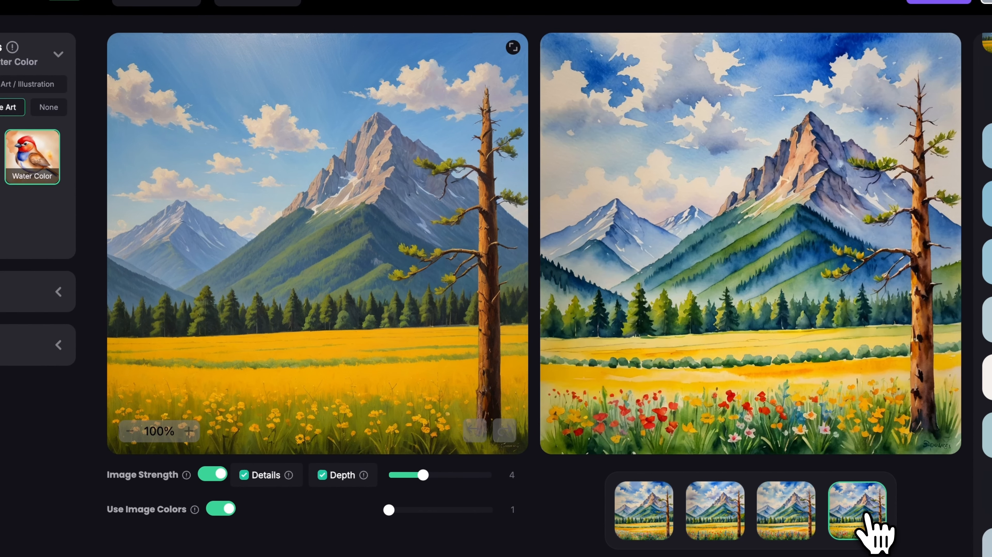
{"action": "left_click", "coordinate": [794, 518]}
{"action": "left_click", "coordinate": [702, 516]}
{"action": "left_click", "coordinate": [656, 522]}
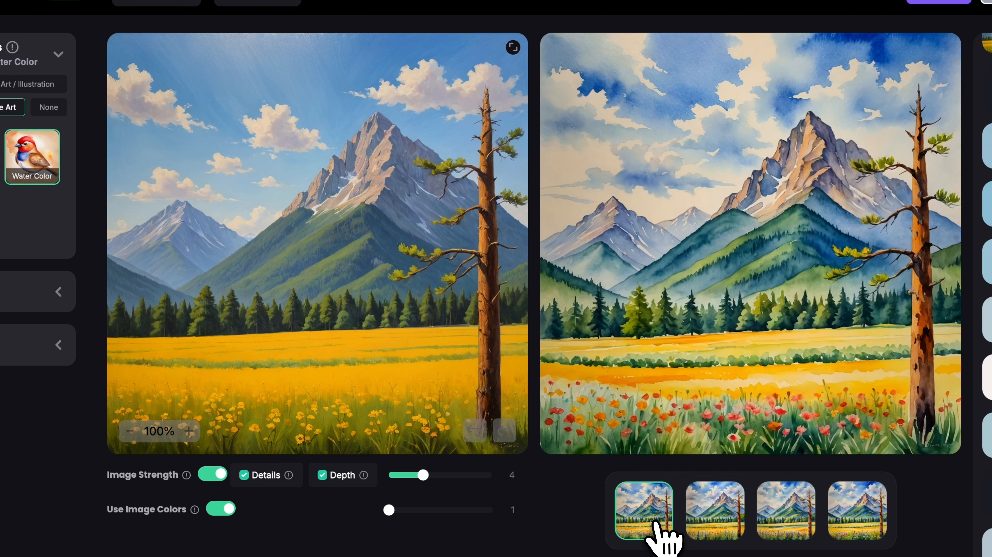
{"action": "left_click", "coordinate": [737, 526]}
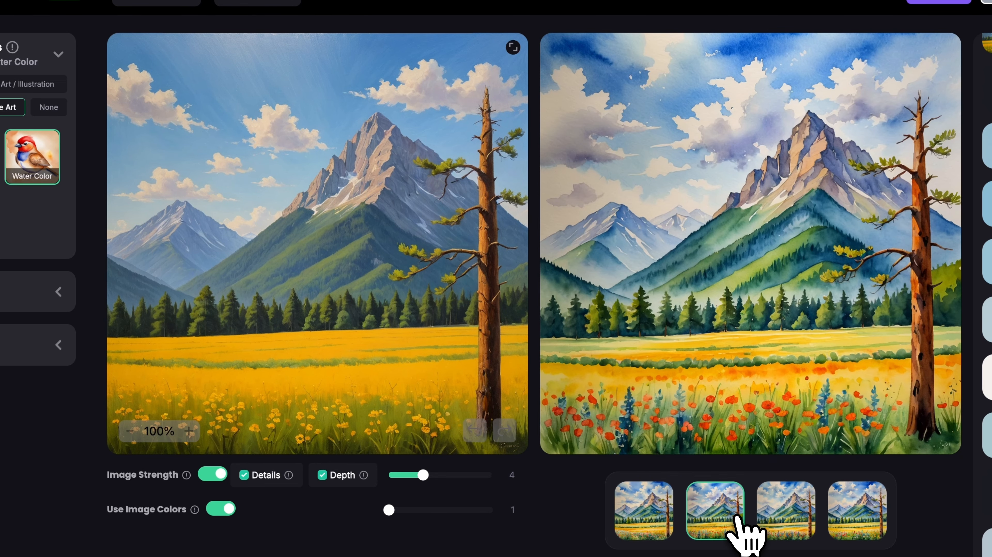
{"action": "left_click", "coordinate": [789, 526]}
{"action": "left_click", "coordinate": [641, 520]}
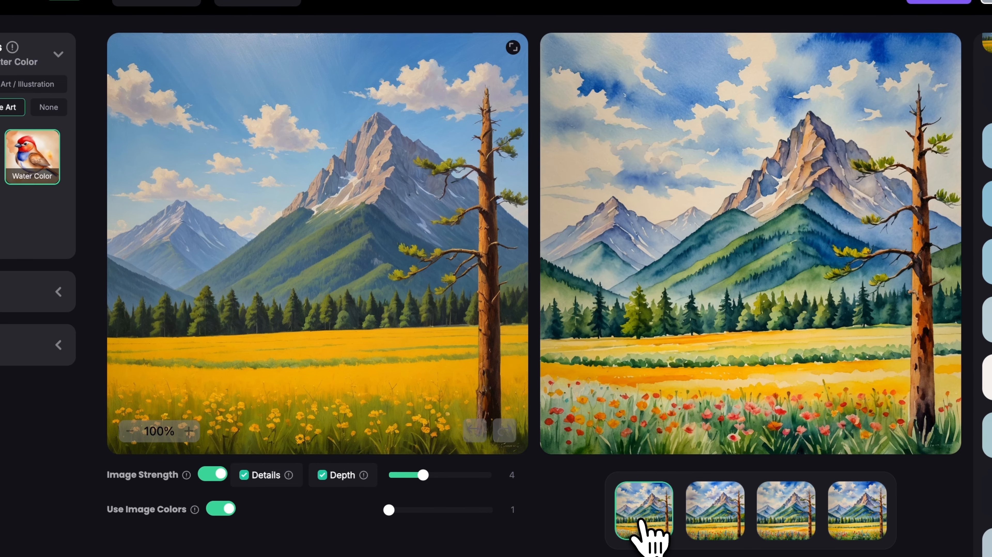
Step: Enlarge the first watercolor result and compare it with the oil painting input using the comparison slider
{"action": "left_click", "coordinate": [718, 363]}
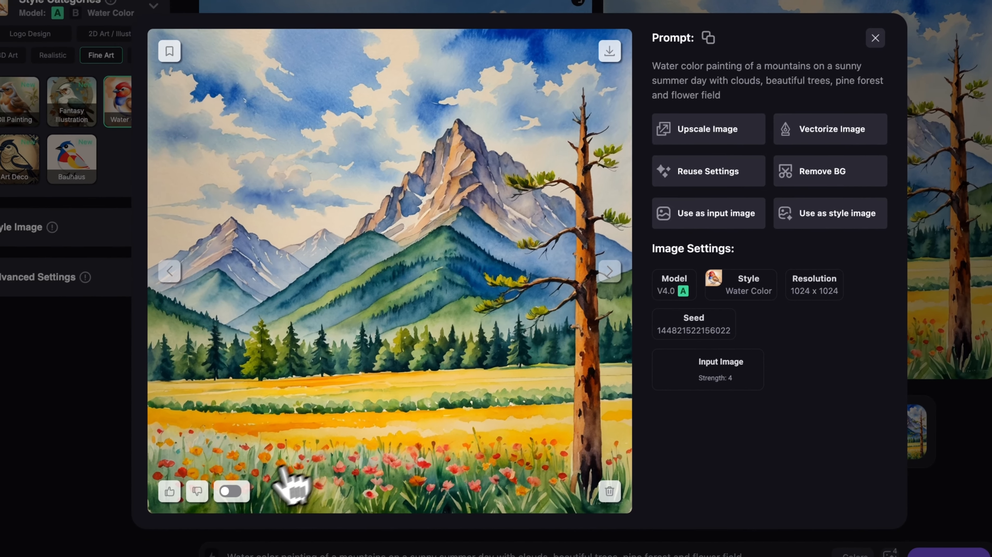
{"action": "left_click", "coordinate": [234, 487]}
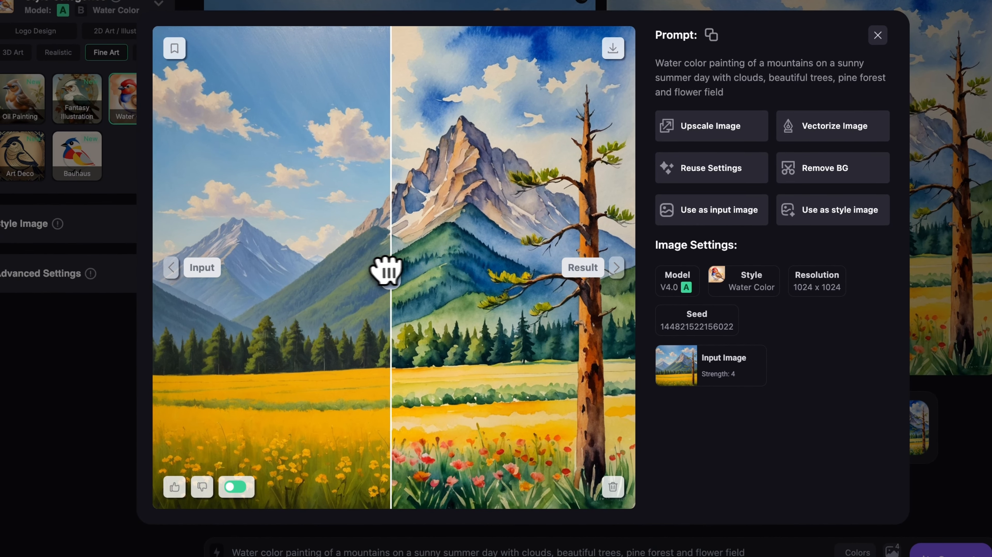
{"action": "left_click_drag", "start_coordinate": [390, 275], "coordinate": [505, 292]}
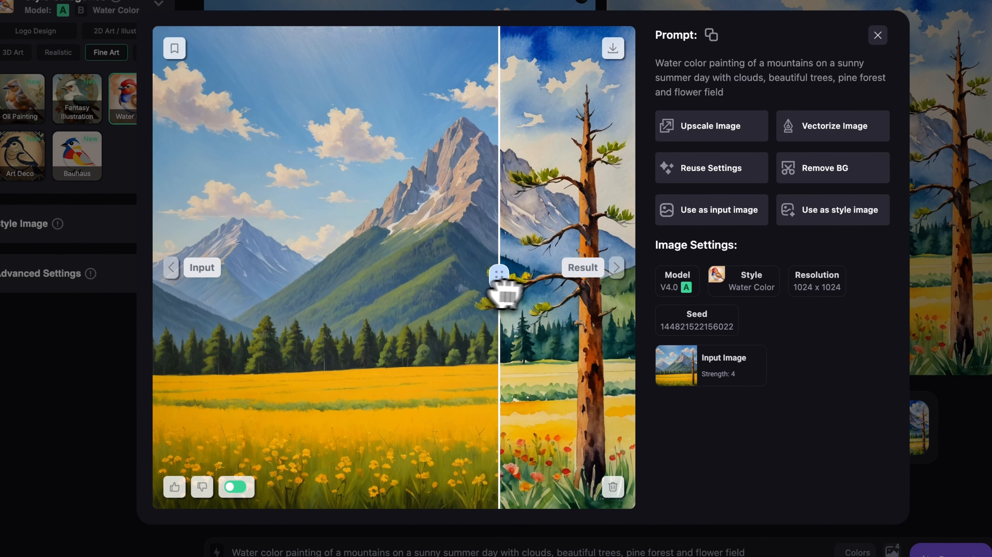
{"action": "left_click_drag", "start_coordinate": [556, 308], "coordinate": [317, 316]}
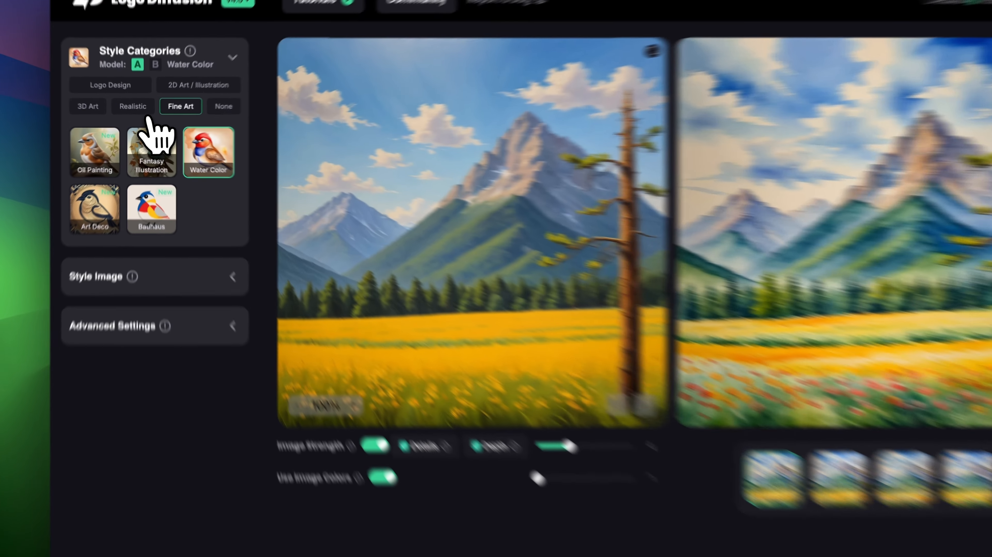
Step: Select the Hyperrealism style from the Realistic category, with Image Strength 5 and Use Image Colors 2
{"action": "left_click", "coordinate": [136, 113]}
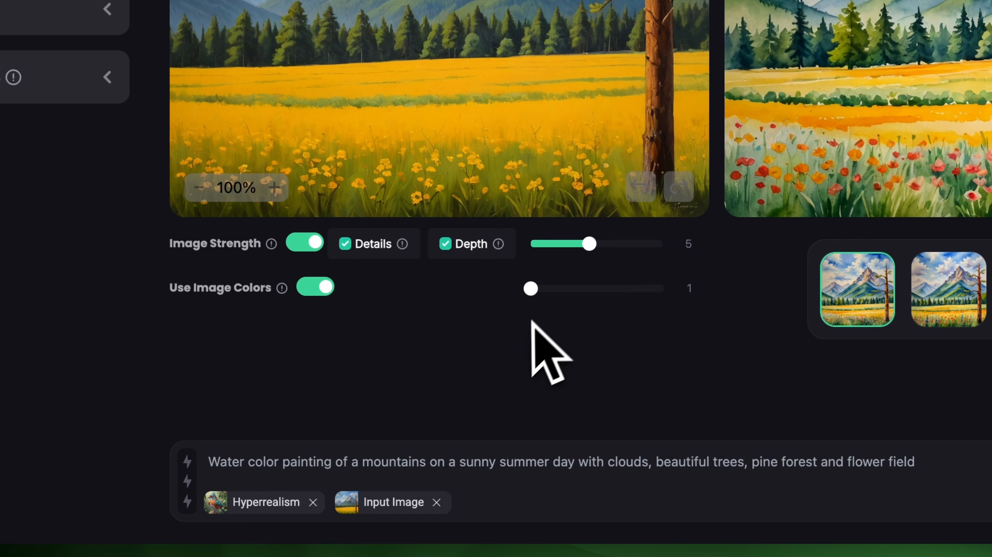
{"action": "left_click_drag", "start_coordinate": [540, 288], "coordinate": [545, 288]}
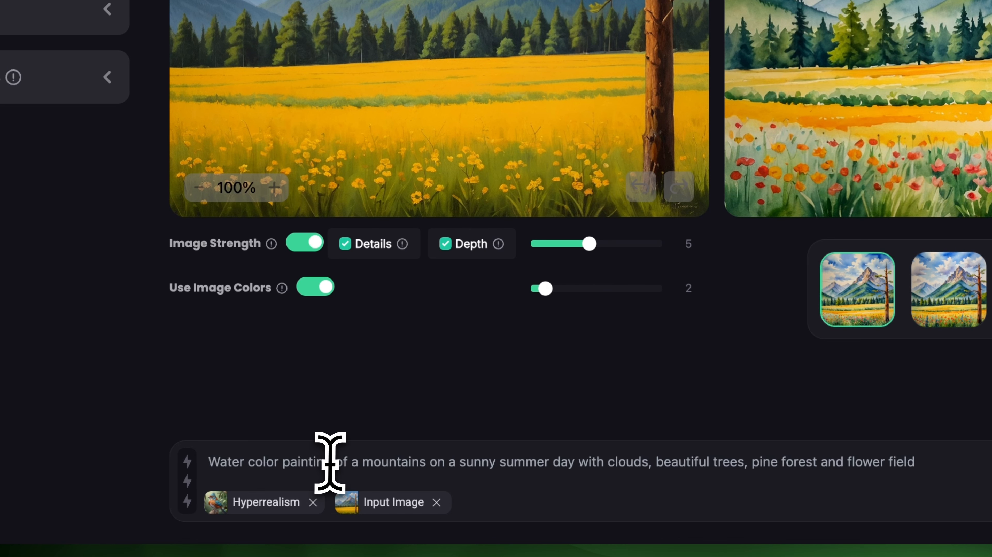
Step: Replace "Water color painting" in the prompt with "Picture" and generate the images
{"action": "left_click_drag", "start_coordinate": [333, 462], "coordinate": [196, 468]}
{"action": "type", "text": "Pi"}
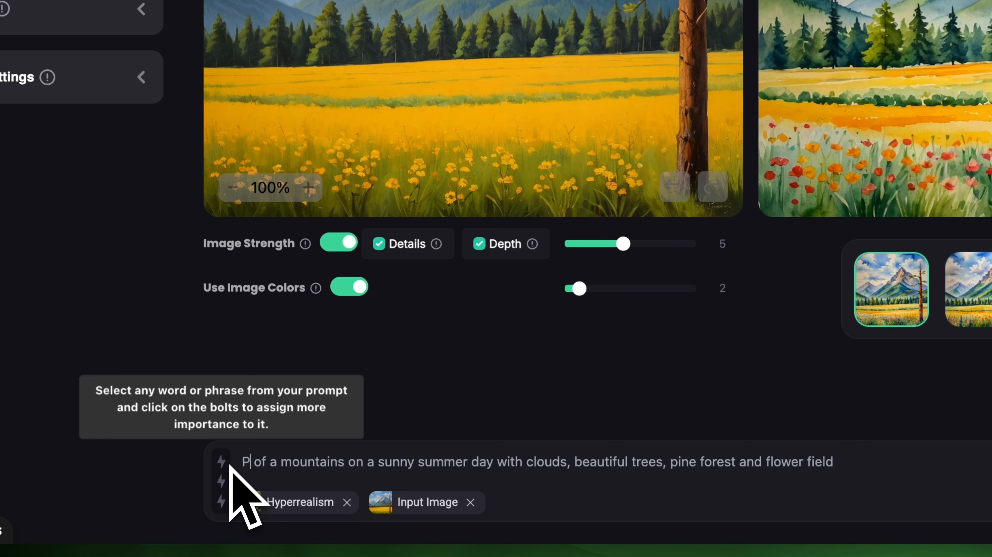
{"action": "type", "text": "cture"}
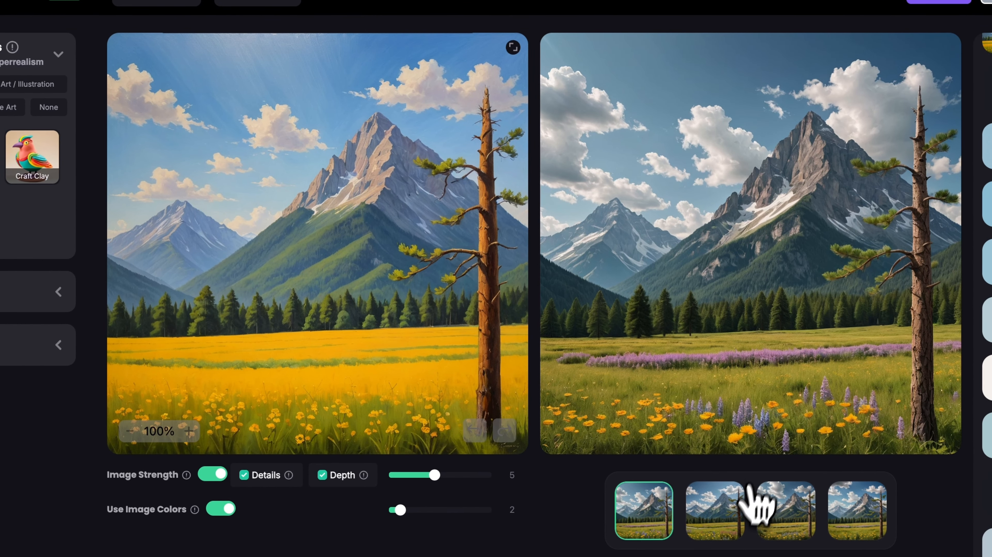
Step: Review the four generated hyperrealistic variations of the mountain landscape
{"action": "left_click", "coordinate": [735, 521]}
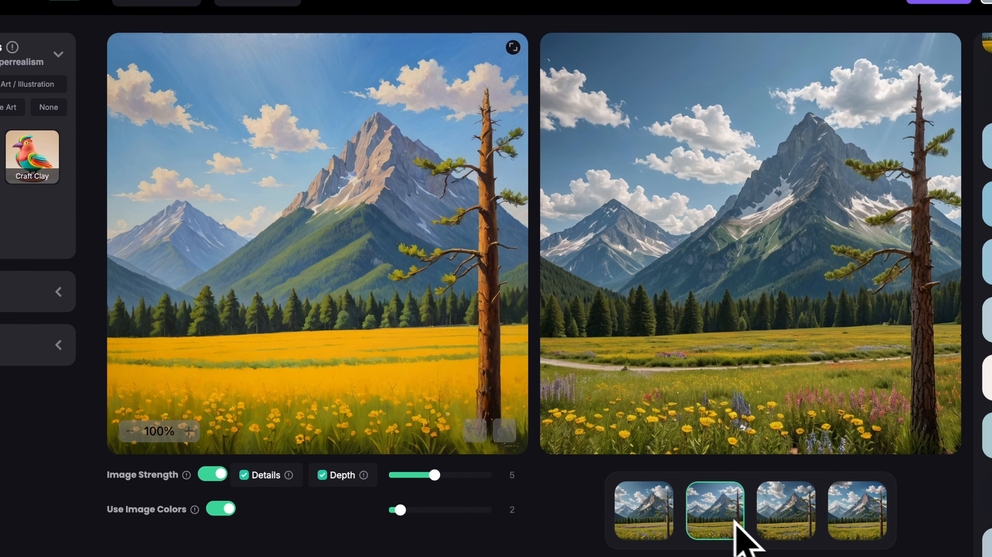
{"action": "left_click", "coordinate": [774, 525]}
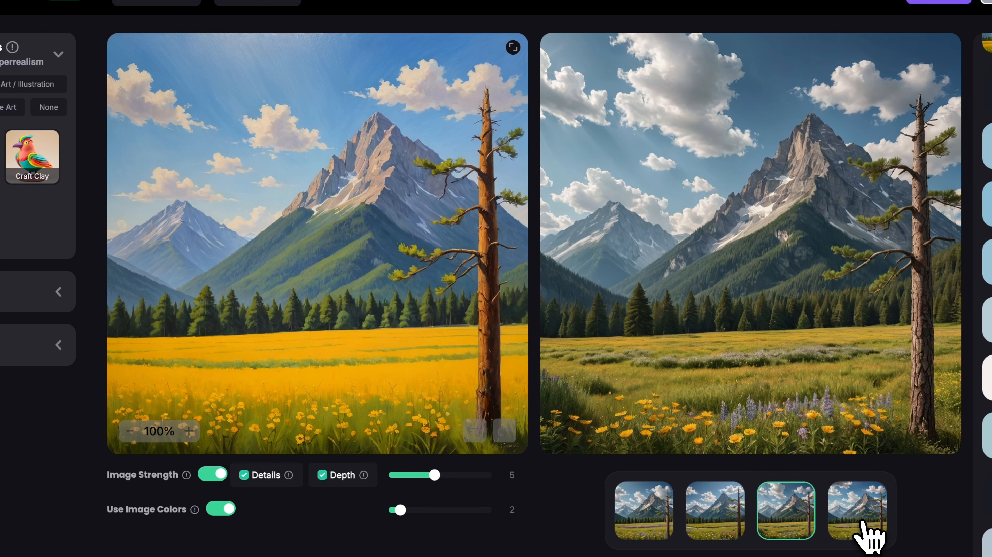
{"action": "left_click", "coordinate": [862, 534]}
{"action": "left_click", "coordinate": [799, 530]}
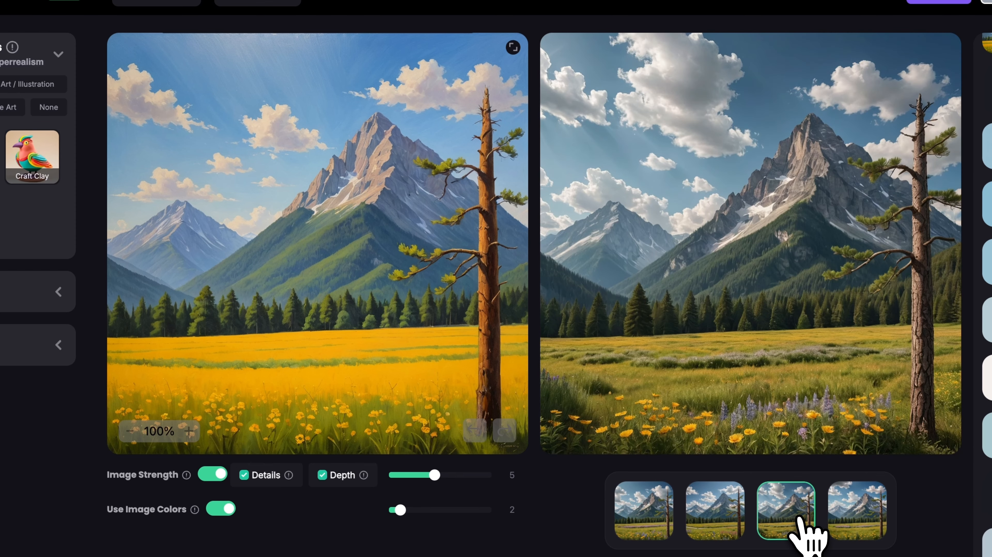
{"action": "left_click", "coordinate": [860, 531]}
{"action": "left_click", "coordinate": [717, 518]}
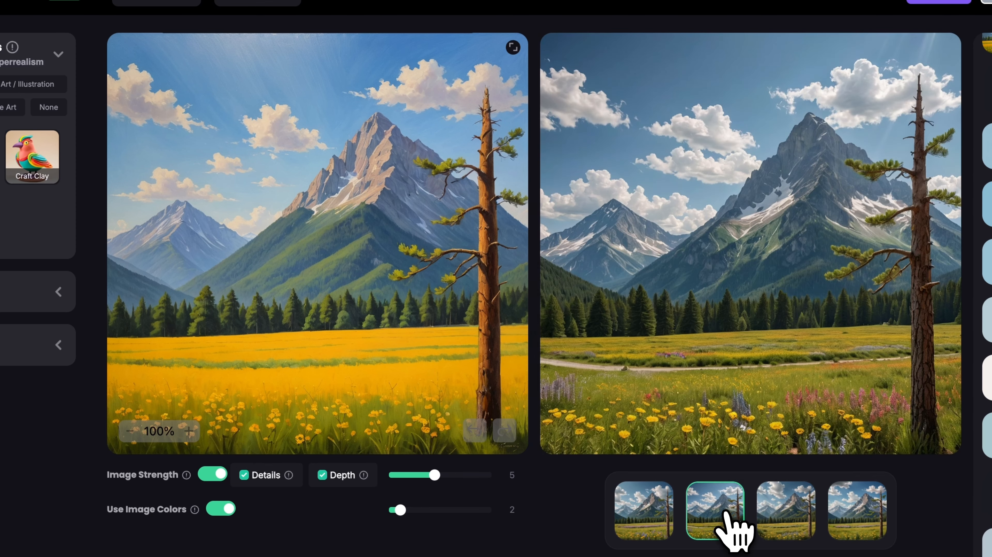
Step: Compare the hyperrealistic result containing the purple flower strip with its input image and open it for upscaling
{"action": "left_click", "coordinate": [717, 519]}
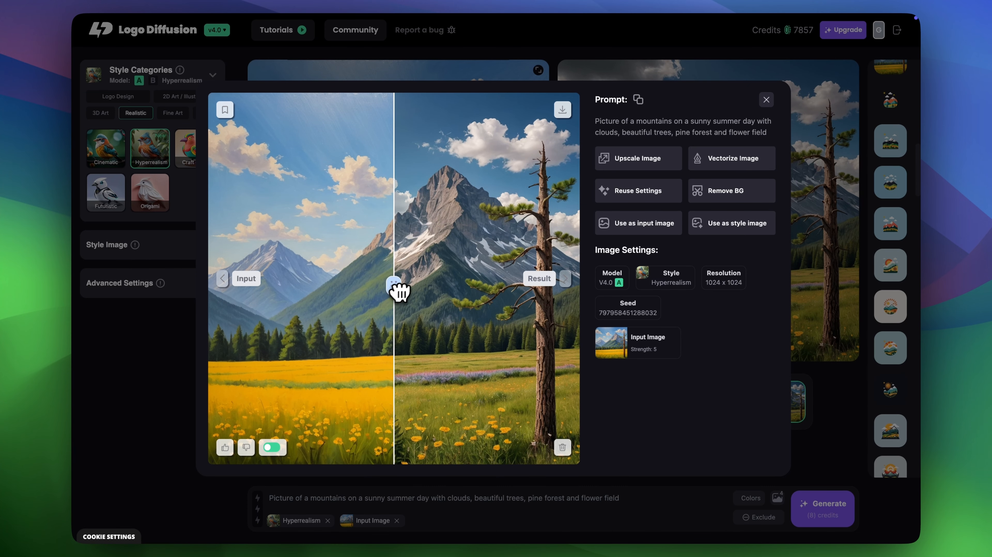
{"action": "mouse_move", "coordinate": [397, 291]}
{"action": "left_mouse_down"}
{"action": "mouse_move", "coordinate": [520, 282]}
{"action": "mouse_move", "coordinate": [580, 322]}
{"action": "mouse_move", "coordinate": [512, 284]}
{"action": "mouse_move", "coordinate": [397, 289]}
{"action": "left_mouse_up"}
{"action": "left_click_drag", "start_coordinate": [393, 343], "coordinate": [399, 382]}
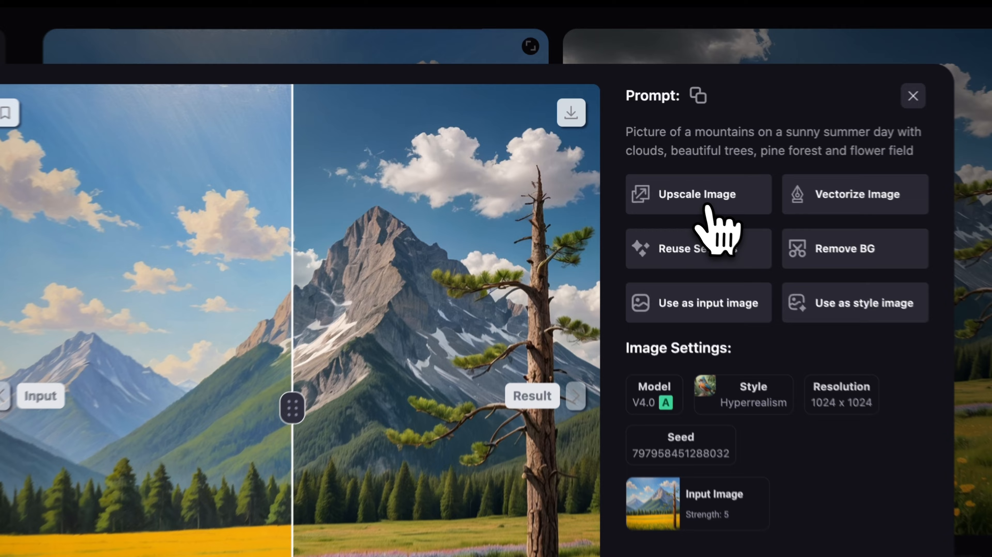
{"action": "left_click", "coordinate": [638, 158]}
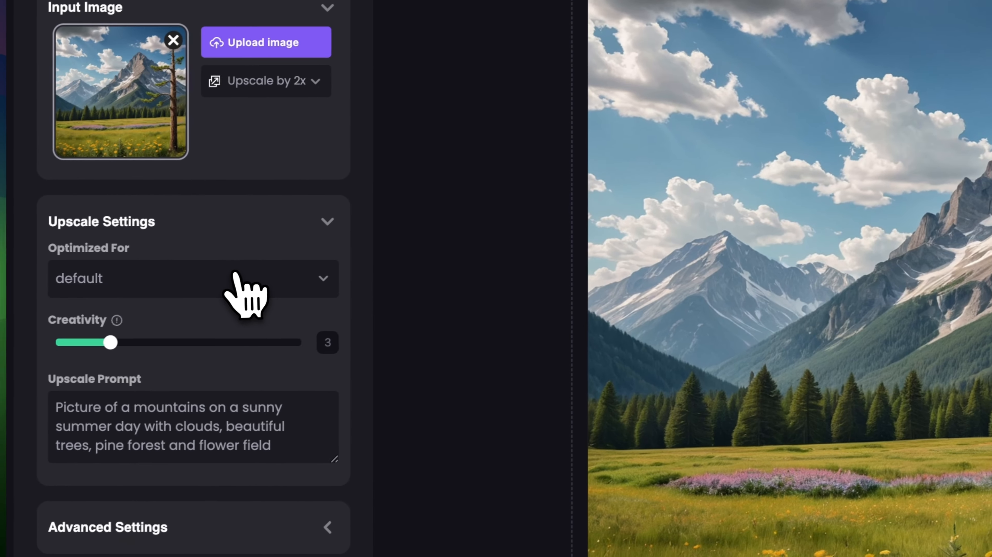
Step: Upscale the mountain image by 2x with Realistic optimization and Creativity 4, and zoom the result to actual size
{"action": "left_click", "coordinate": [164, 305]}
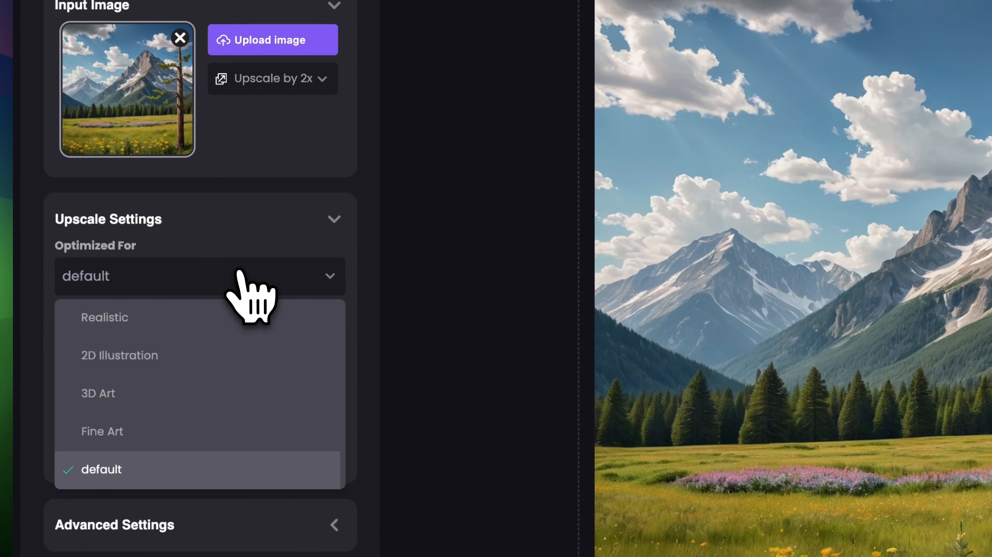
{"action": "left_click", "coordinate": [118, 345]}
{"action": "scroll", "coordinate": [175, 312], "scroll_direction": "down", "scroll_amount": 3}
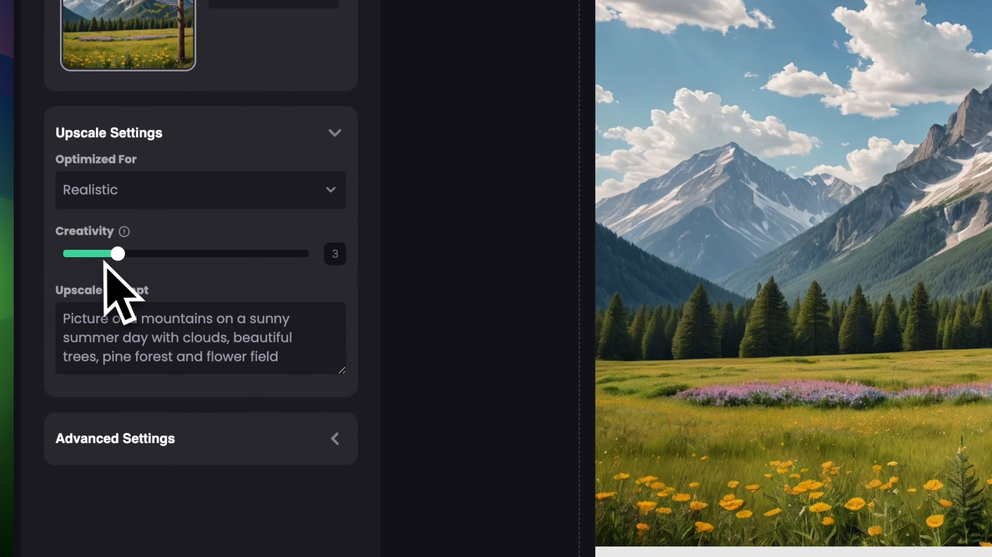
{"action": "left_click_drag", "start_coordinate": [116, 250], "coordinate": [177, 248]}
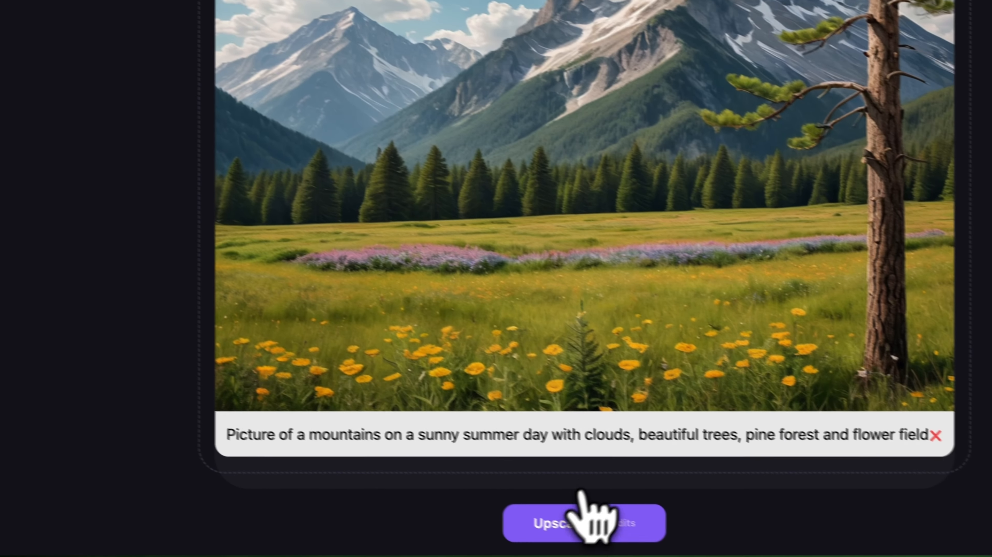
{"action": "left_click", "coordinate": [587, 518]}
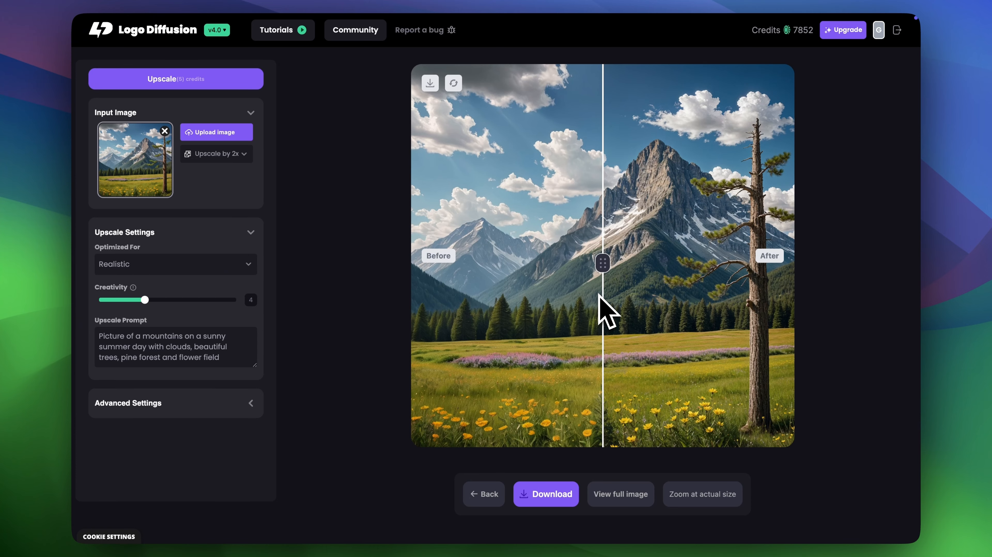
{"action": "left_click", "coordinate": [713, 496]}
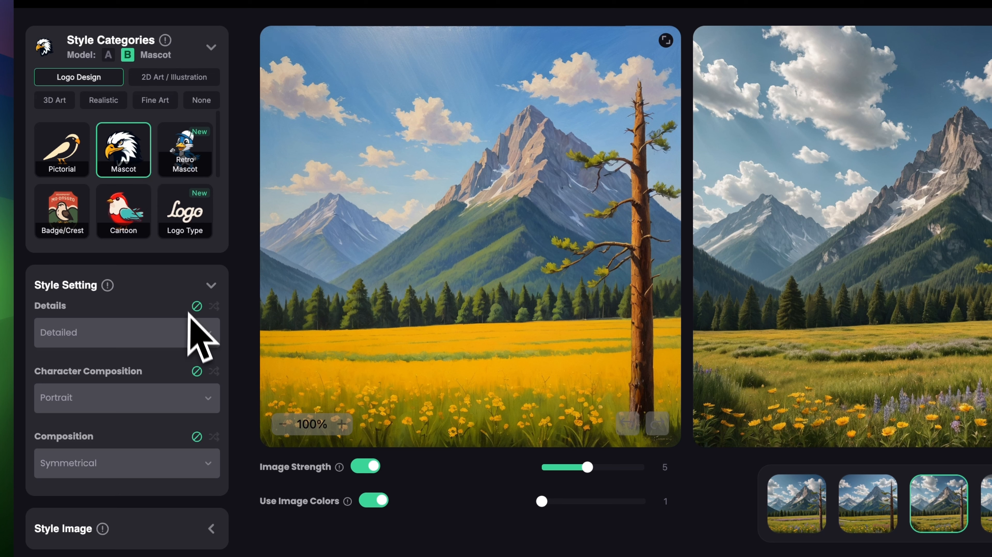
Step: Generate Mascot logos using Minimalist details, Image Strength 2, image colors off, and "Logo" replacing "Picture" in the prompt with double emphasis
{"action": "left_click", "coordinate": [171, 335]}
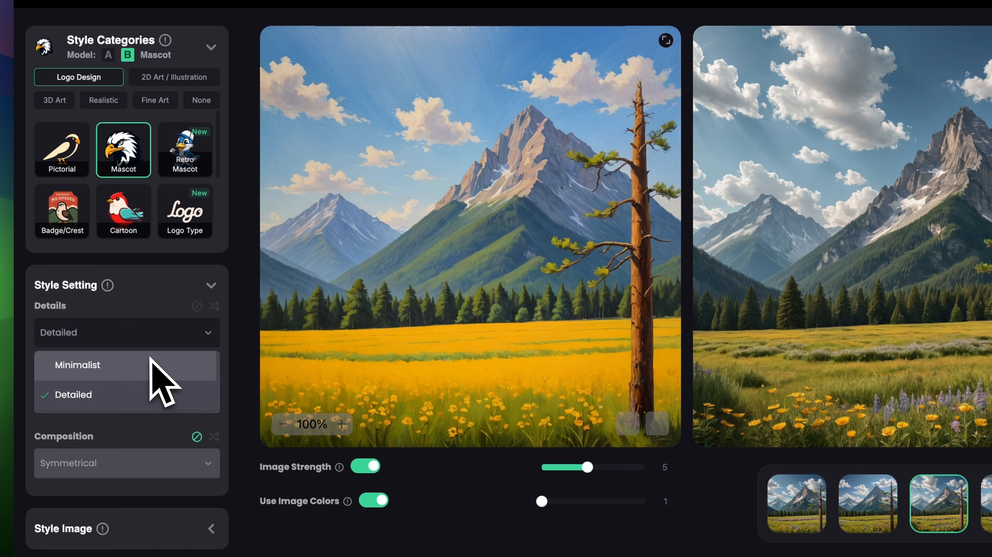
{"action": "left_click", "coordinate": [136, 370]}
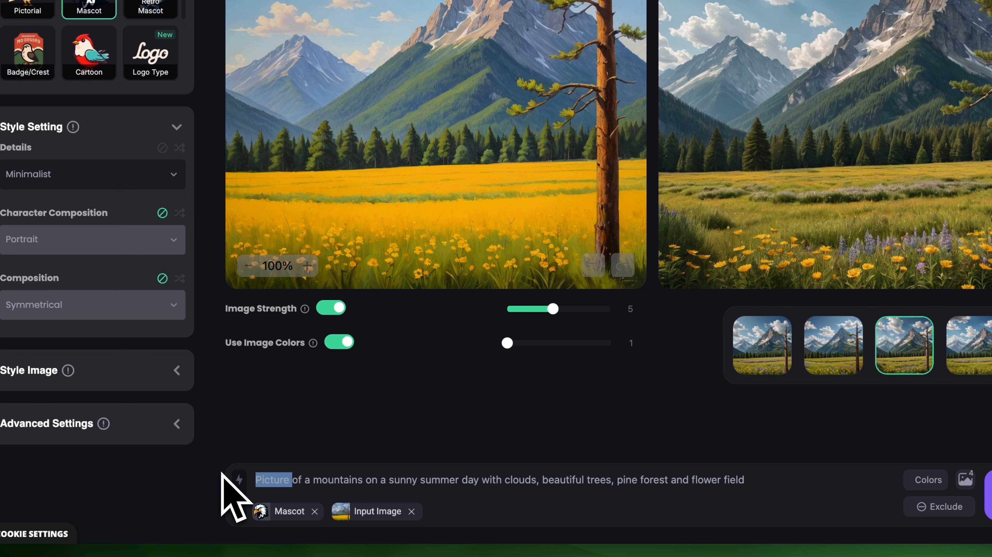
{"action": "type", "text": "Logo"}
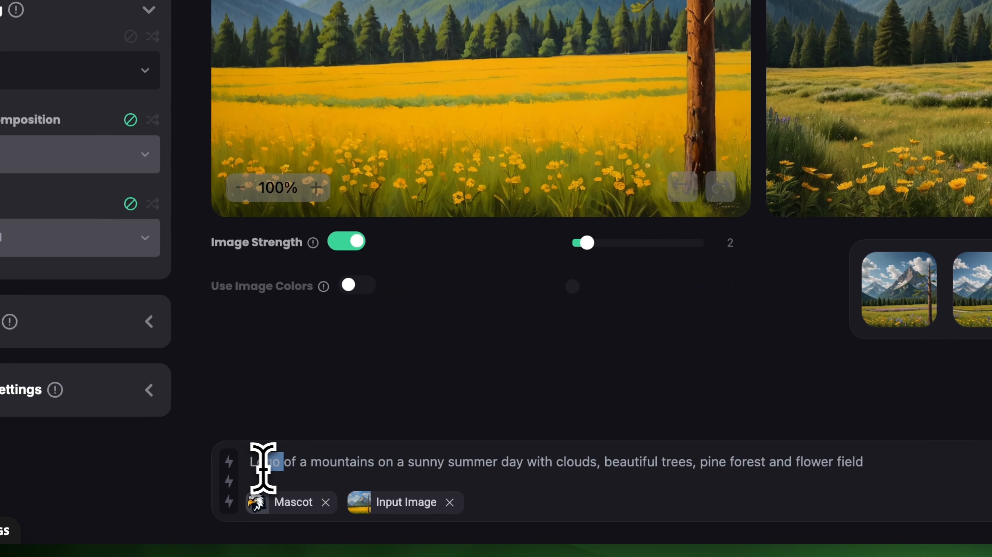
{"action": "left_click", "coordinate": [229, 481]}
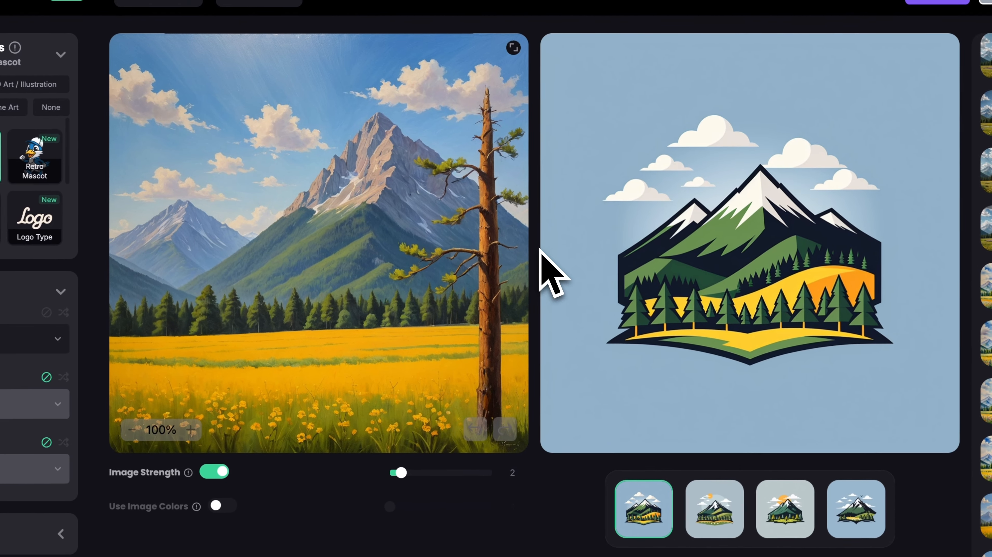
Step: Review and compare the four generated mountain logo variations
{"action": "left_click", "coordinate": [686, 400]}
{"action": "left_click", "coordinate": [786, 515]}
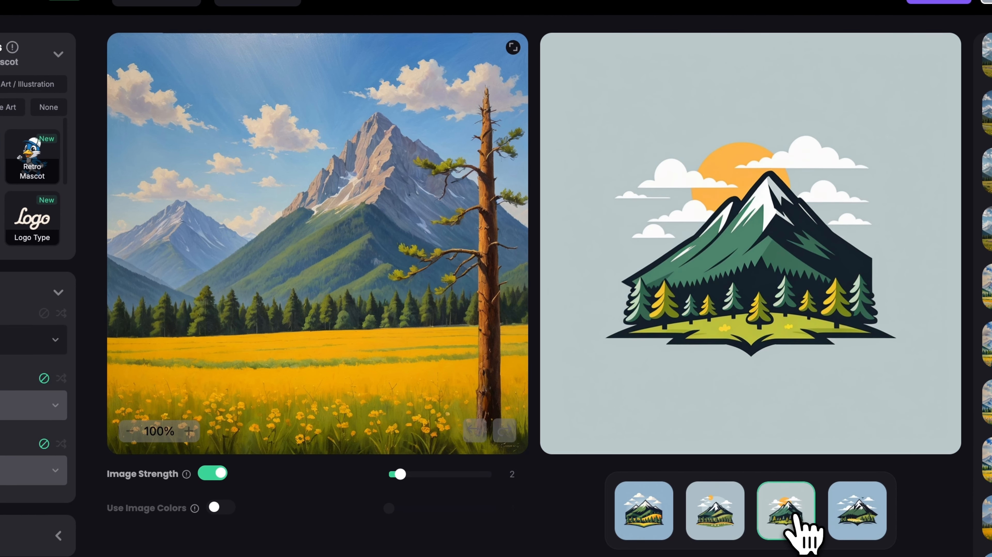
{"action": "left_click", "coordinate": [873, 533]}
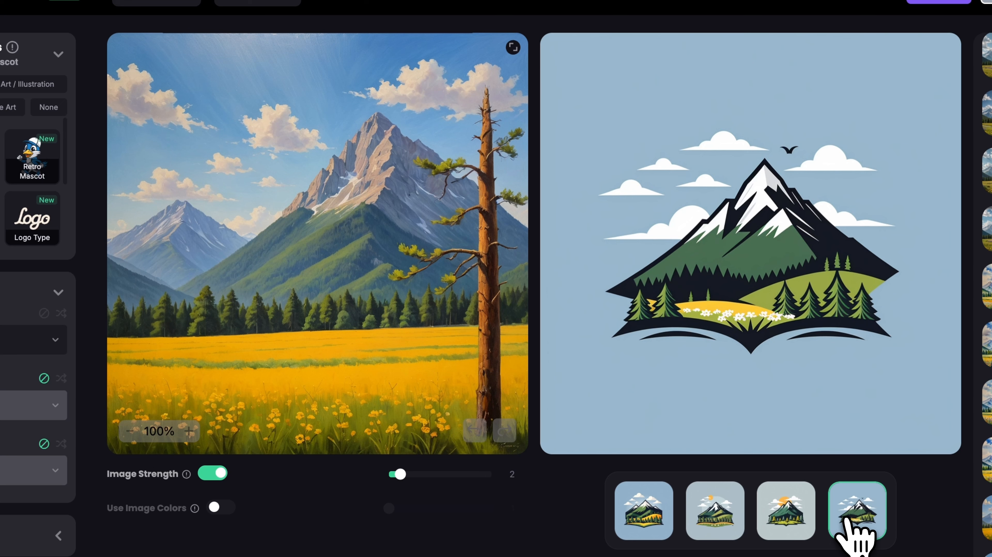
{"action": "left_click", "coordinate": [792, 530]}
{"action": "left_click", "coordinate": [725, 535]}
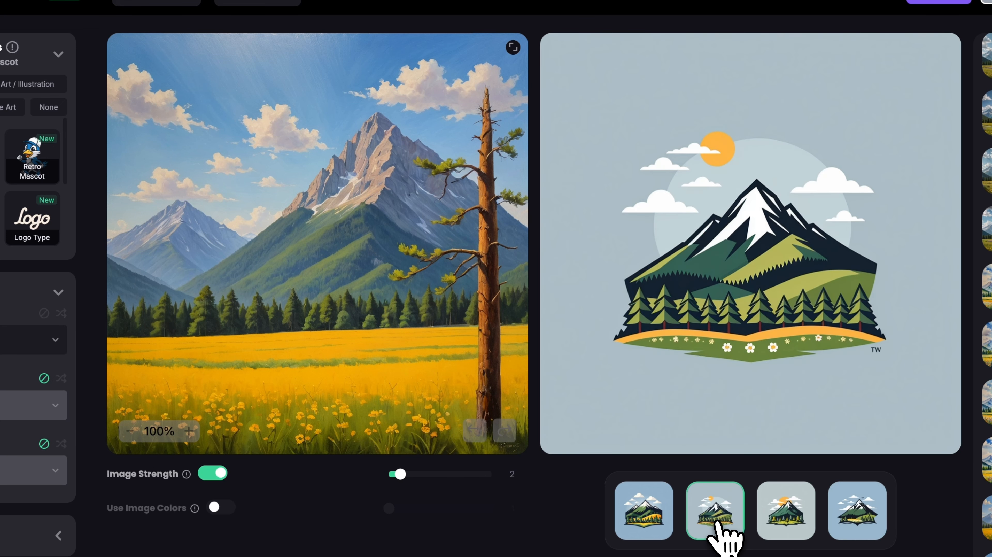
{"action": "left_click", "coordinate": [663, 530]}
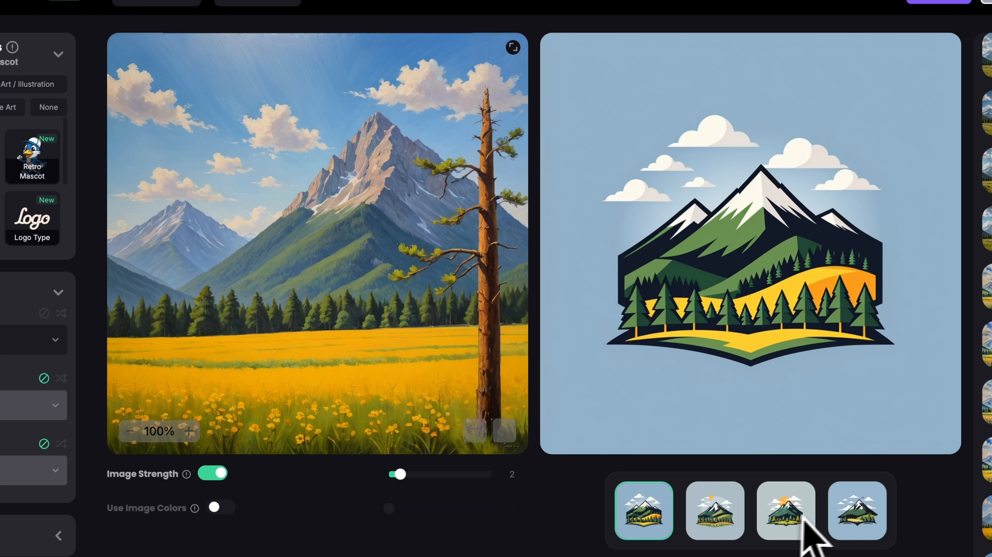
{"action": "left_click", "coordinate": [804, 524]}
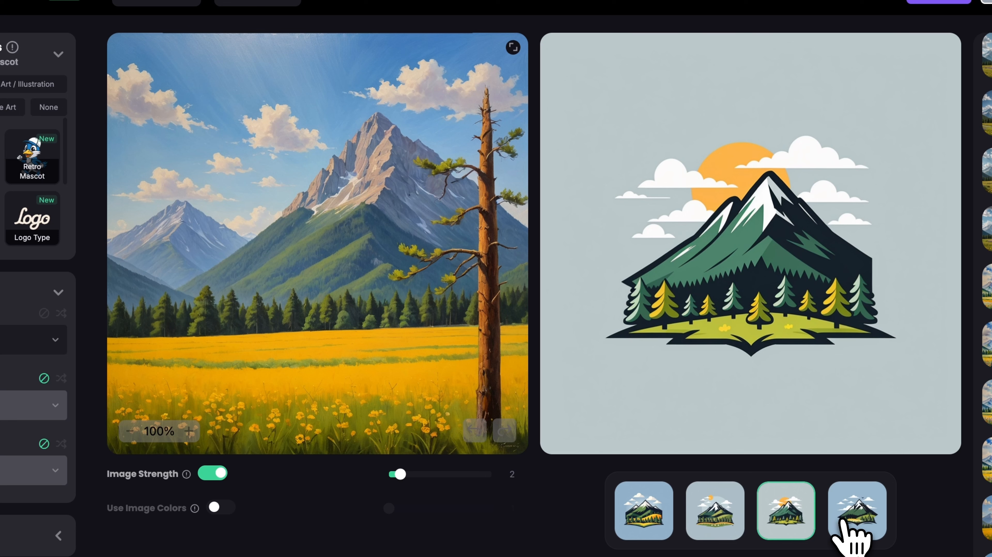
{"action": "left_click", "coordinate": [846, 535]}
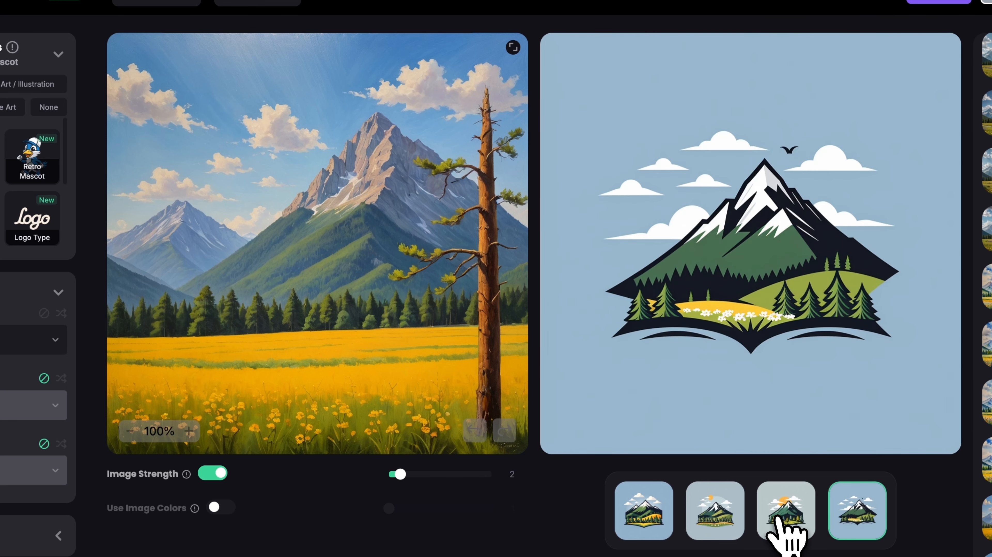
{"action": "left_click", "coordinate": [788, 521]}
{"action": "left_click", "coordinate": [720, 525]}
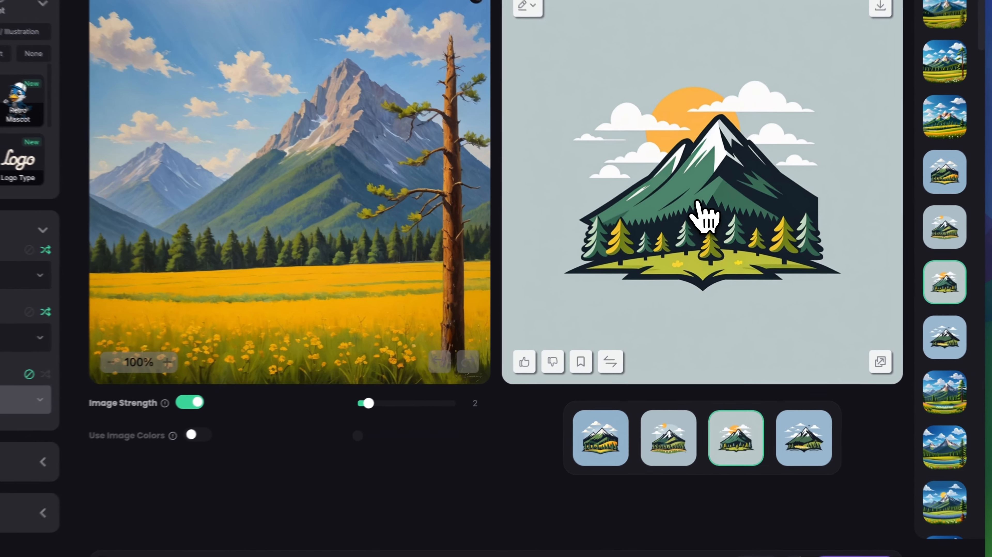
Step: Vectorize the mountain logo with the large orange sun behind the peak and inspect the before and after comparison up close
{"action": "left_click", "coordinate": [746, 285]}
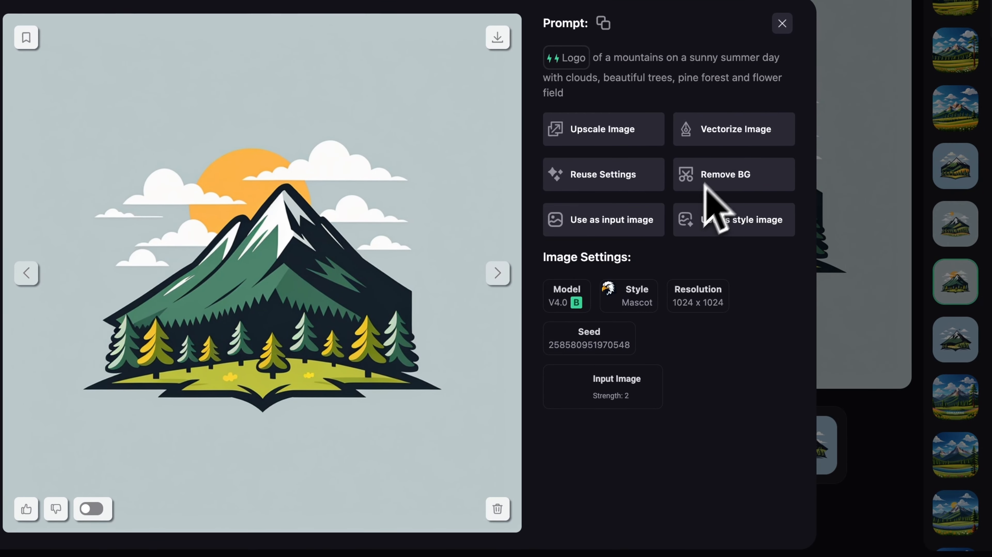
{"action": "left_click", "coordinate": [759, 141]}
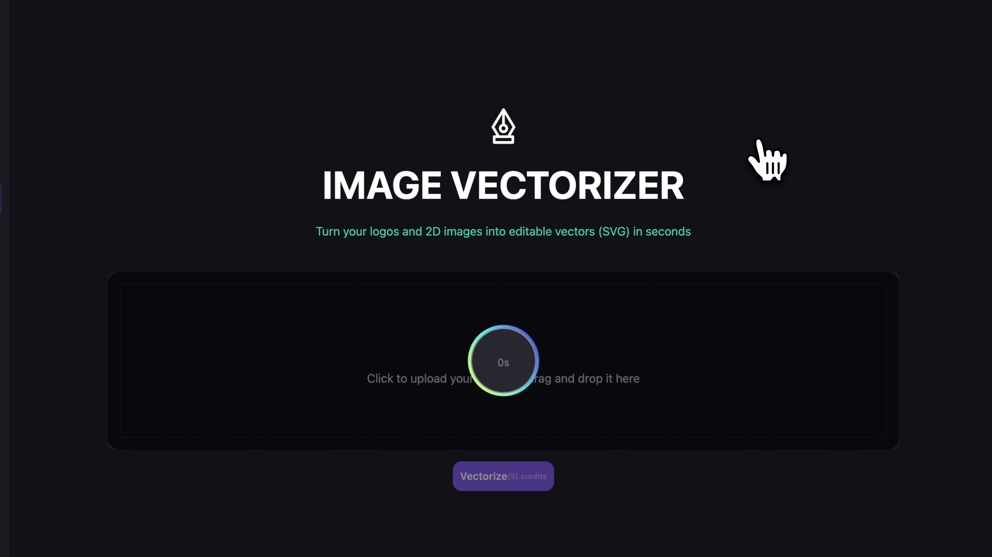
{"action": "scroll", "coordinate": [572, 437], "scroll_direction": "down", "scroll_amount": 8}
{"action": "left_click", "coordinate": [545, 509]}
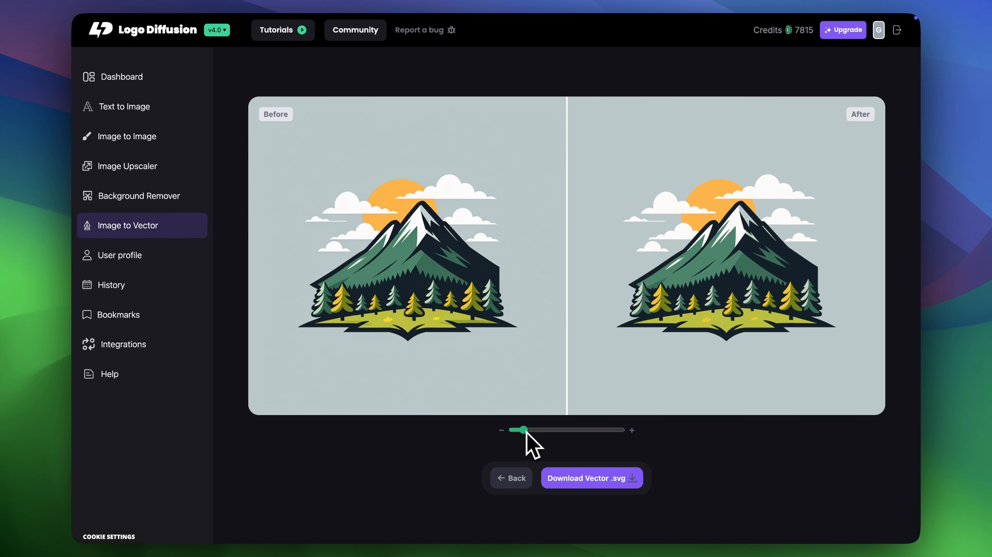
{"action": "left_click_drag", "start_coordinate": [526, 431], "coordinate": [660, 432]}
{"action": "left_click_drag", "start_coordinate": [669, 357], "coordinate": [682, 291]}
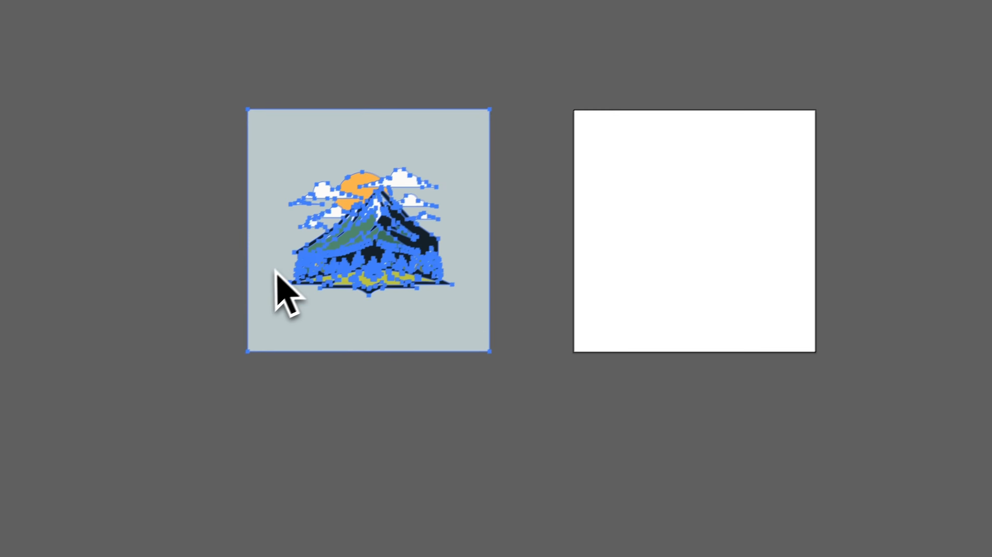
Step: In Adobe Illustrator, separate the pale square background from the vectorized mountain logo
{"action": "left_click_drag", "start_coordinate": [276, 273], "coordinate": [421, 310]}
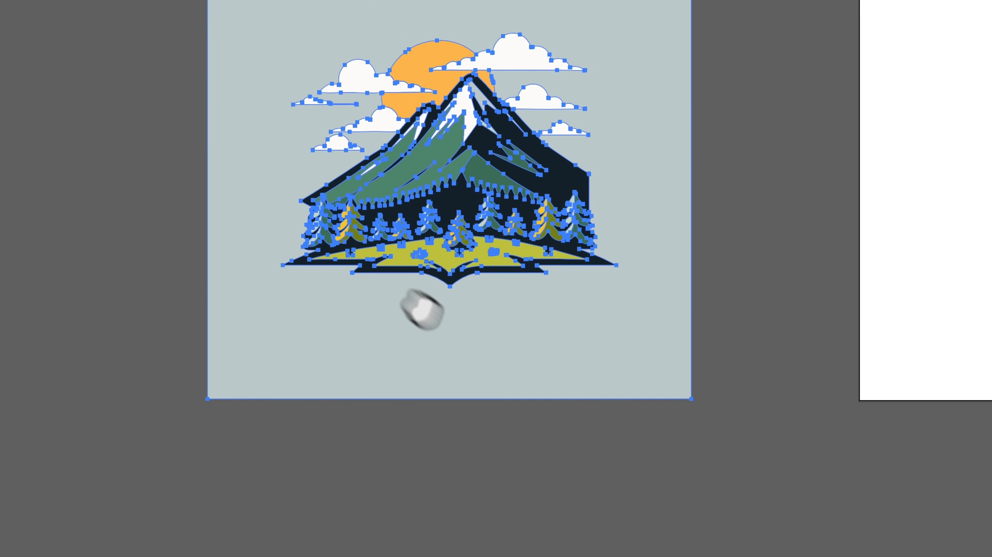
{"action": "left_click_drag", "start_coordinate": [709, 273], "coordinate": [177, 144]}
{"action": "scroll", "coordinate": [606, 287], "scroll_direction": "up", "scroll_amount": 3}
Step: Recolor the two yellow flower shapes on the meadow red
{"action": "left_click", "coordinate": [574, 326]}
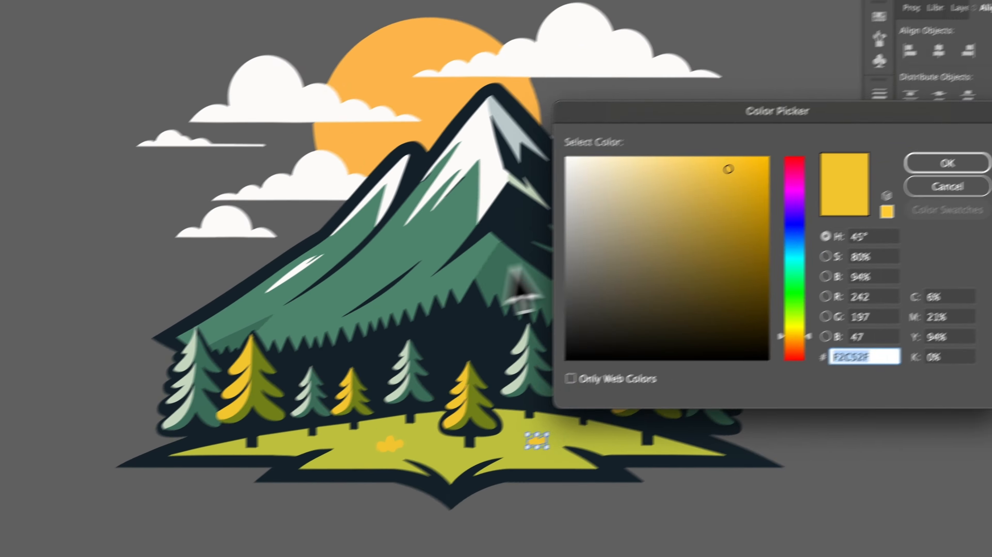
{"action": "left_click", "coordinate": [736, 182]}
{"action": "left_click", "coordinate": [901, 186]}
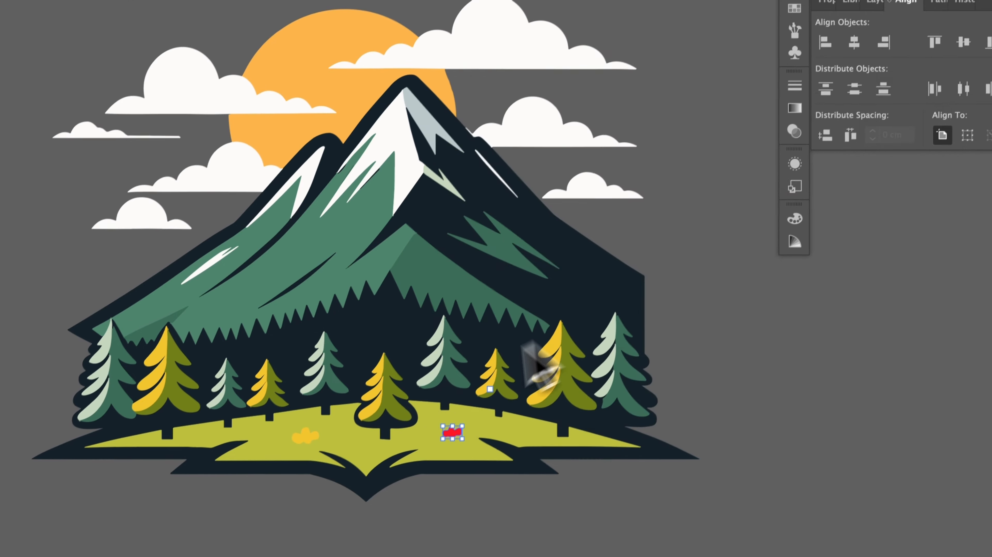
{"action": "left_click", "coordinate": [342, 466]}
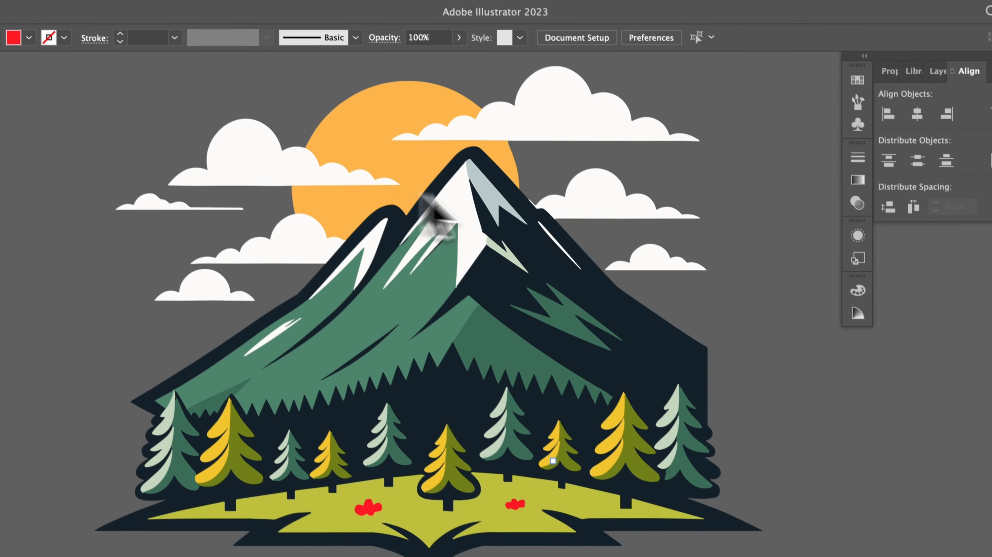
Step: Delete the middle cloud to the right of the peak and recolor the orange sun bright yellow
{"action": "left_click", "coordinate": [639, 68]}
{"action": "key", "text": "Delete"}
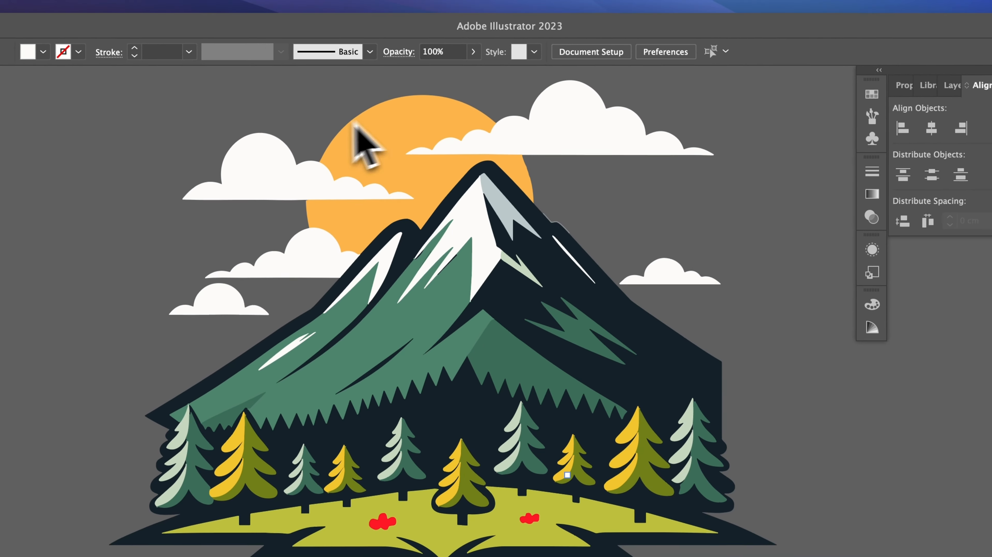
{"action": "left_click", "coordinate": [351, 132]}
{"action": "double_click", "coordinate": [0, 421]}
{"action": "left_click_drag", "start_coordinate": [710, 327], "coordinate": [705, 175]}
{"action": "key", "text": "Return"}
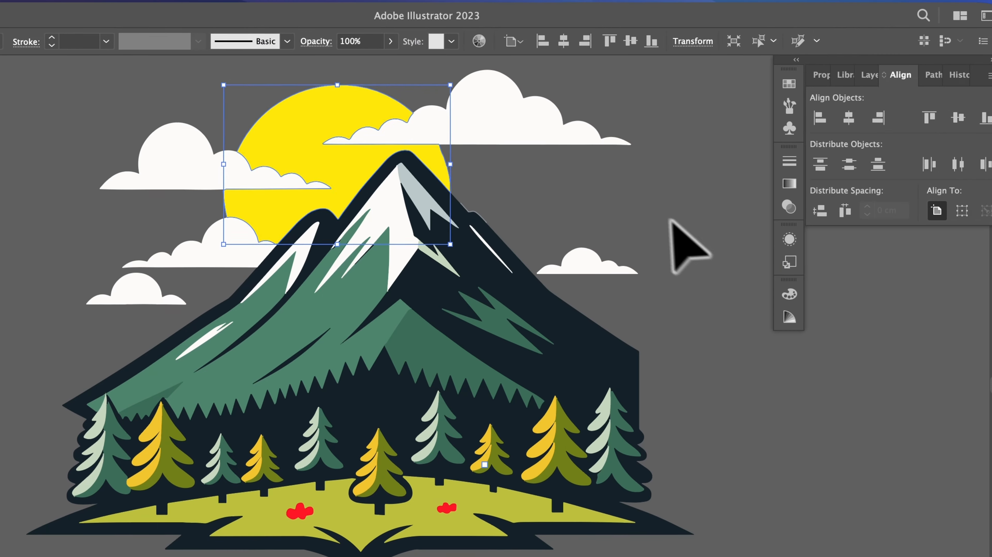
{"action": "left_click", "coordinate": [733, 246]}
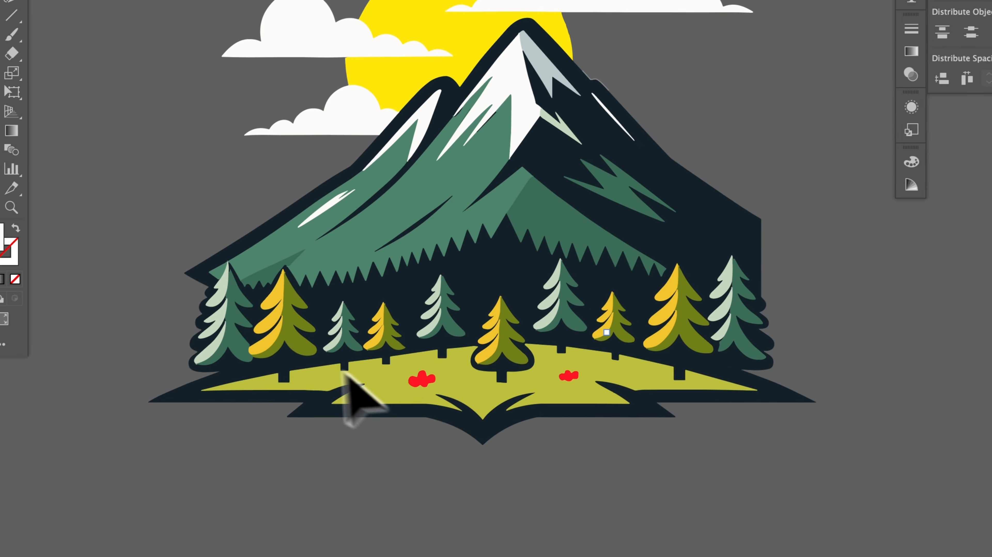
Step: Pull the shaded halves of several pine trees out of the logo and move the meadow shape below the mountain
{"action": "left_click_drag", "start_coordinate": [360, 521], "coordinate": [175, 294]}
{"action": "left_click_drag", "start_coordinate": [180, 188], "coordinate": [170, 175]}
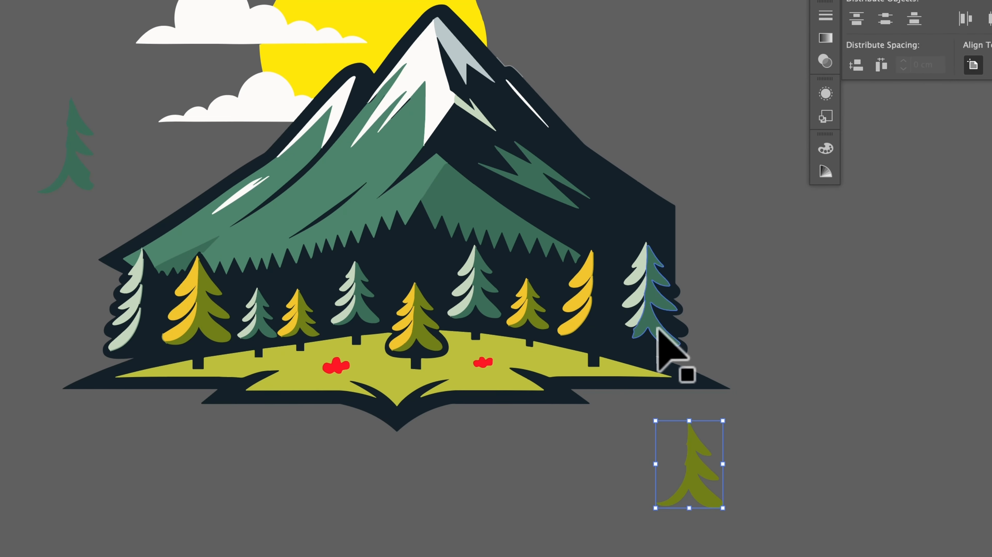
{"action": "left_click_drag", "start_coordinate": [561, 476], "coordinate": [290, 448]}
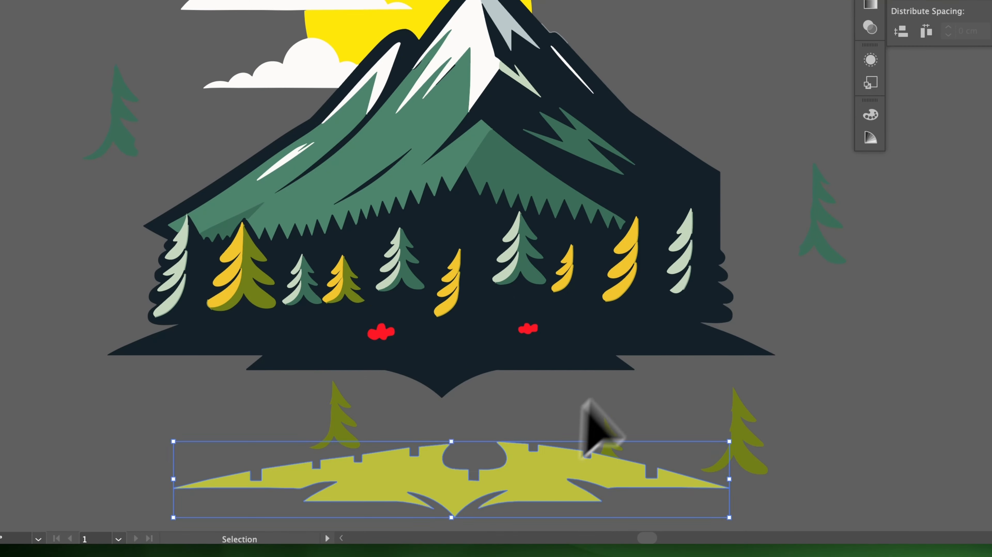
Step: Move the meadow shape back into the logo beneath the trees and recolor it bright lime green
{"action": "left_click_drag", "start_coordinate": [585, 449], "coordinate": [574, 305]}
{"action": "double_click", "coordinate": [1, 180]}
{"action": "left_click", "coordinate": [822, 203]}
{"action": "left_click", "coordinate": [740, 149]}
{"action": "key", "text": "Return"}
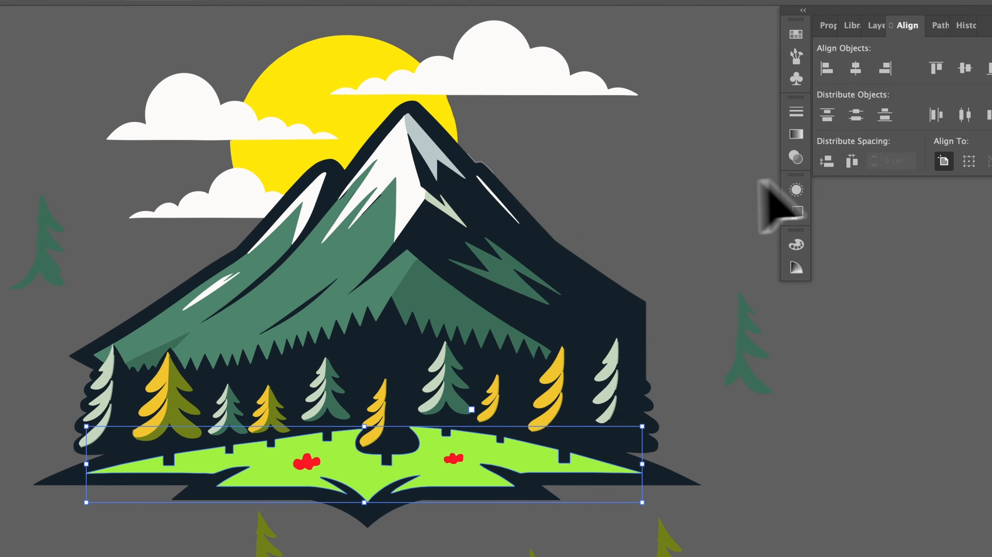
Step: Switch the logo artwork to Outline view to examine its vector paths
{"action": "key", "text": "ctrl+y"}
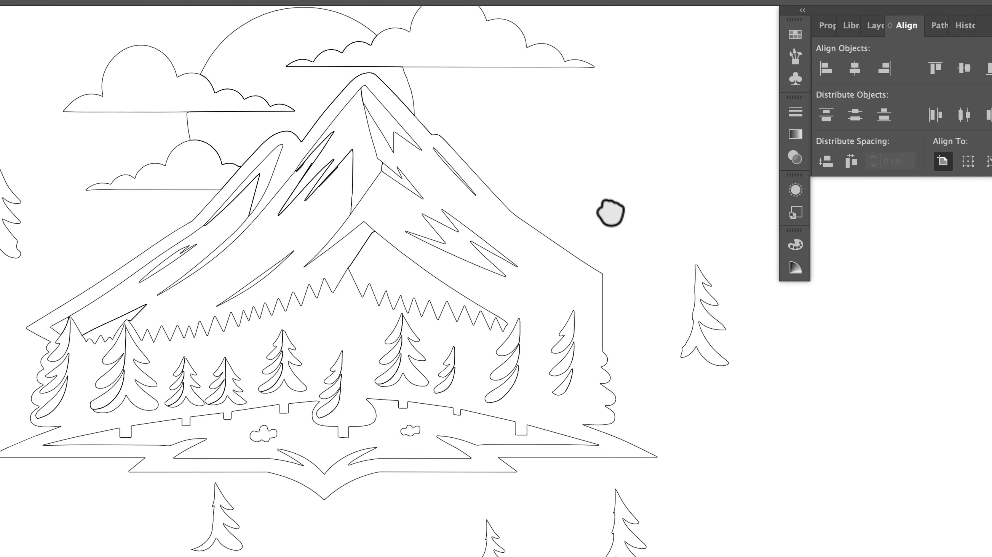